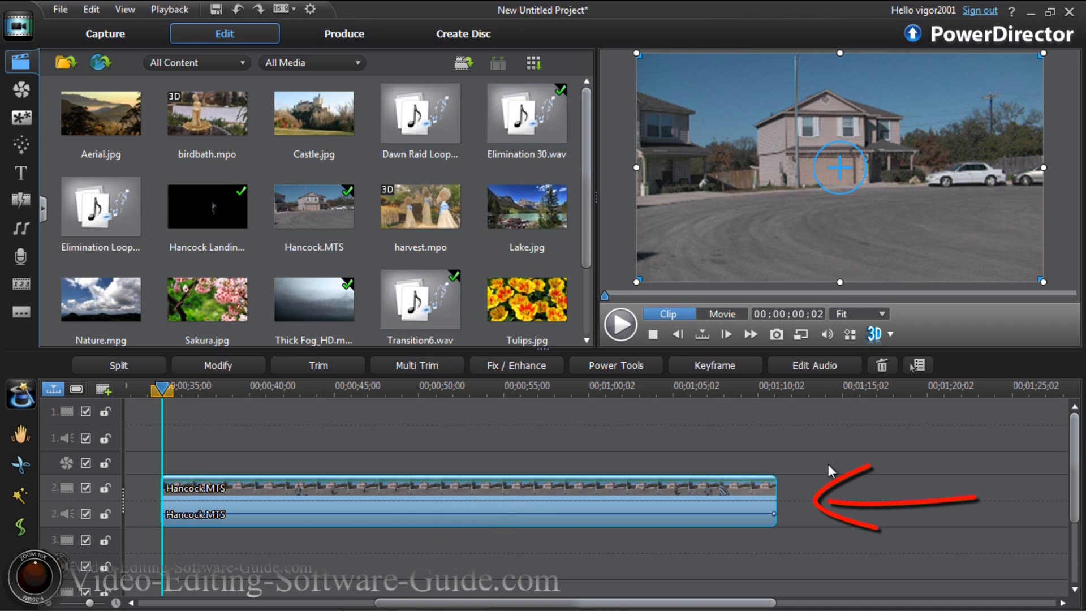
- Split the long Hancock.MTS clip about 5;15 in, at the last frame before the actor enters the shot
{"action": "left_click", "coordinate": [166, 391]}
{"action": "left_click_drag", "start_coordinate": [164, 390], "coordinate": [272, 397]}
{"action": "left_click", "coordinate": [306, 487]}
{"action": "left_click", "coordinate": [677, 337]}
{"action": "left_click", "coordinate": [680, 337]}
{"action": "left_click", "coordinate": [679, 337]}
{"action": "left_click", "coordinate": [680, 337]}
{"action": "left_click", "coordinate": [679, 337]}
{"action": "left_click", "coordinate": [679, 337]}
{"action": "left_click", "coordinate": [680, 337]}
{"action": "left_click", "coordinate": [680, 337]}
{"action": "left_click", "coordinate": [680, 337]}
{"action": "left_click", "coordinate": [679, 337]}
{"action": "left_click", "coordinate": [679, 337]}
{"action": "left_click", "coordinate": [680, 337]}
{"action": "left_click", "coordinate": [678, 337]}
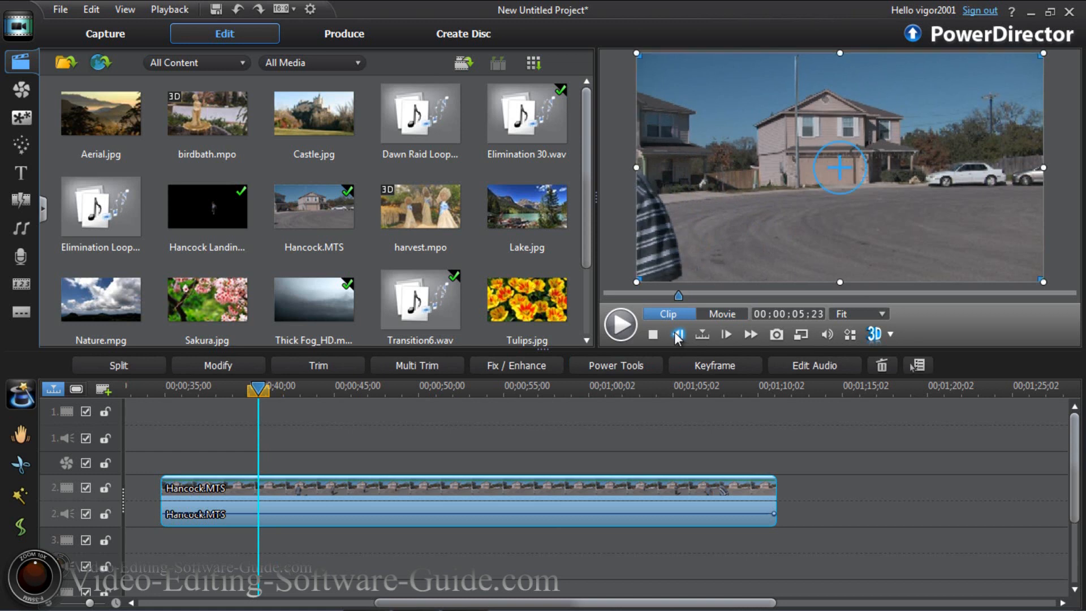
{"action": "left_click", "coordinate": [679, 337]}
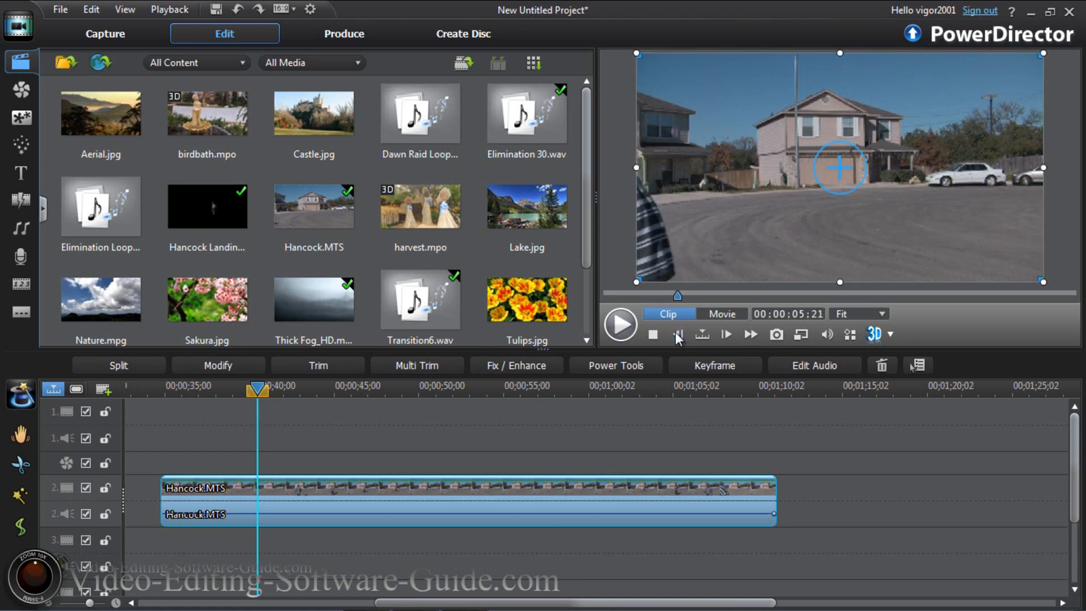
{"action": "left_click", "coordinate": [678, 337]}
{"action": "left_click", "coordinate": [677, 337]}
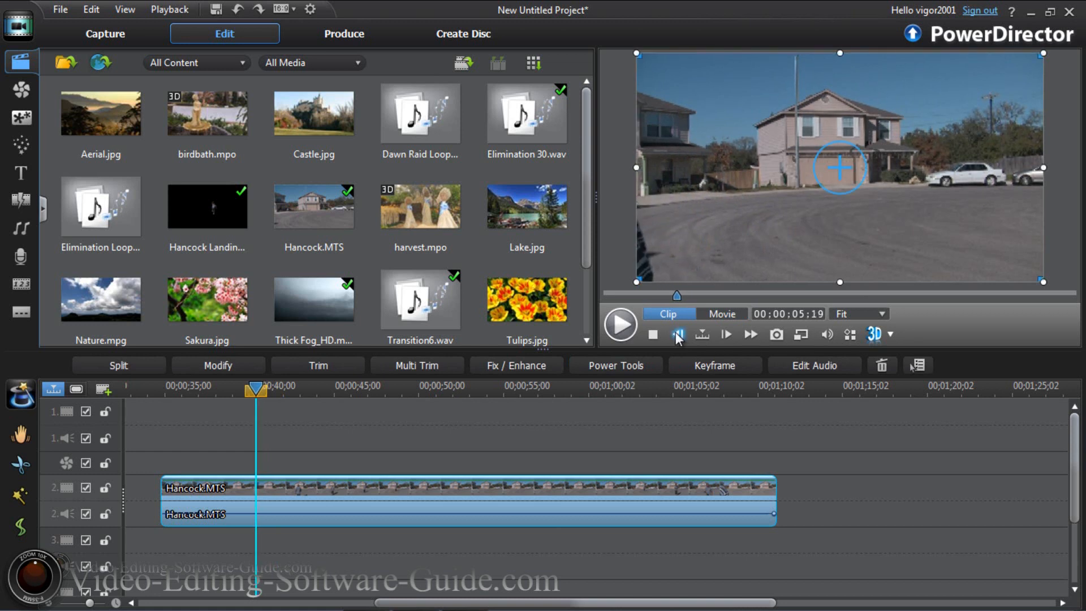
{"action": "left_click", "coordinate": [678, 337]}
{"action": "left_click", "coordinate": [678, 337]}
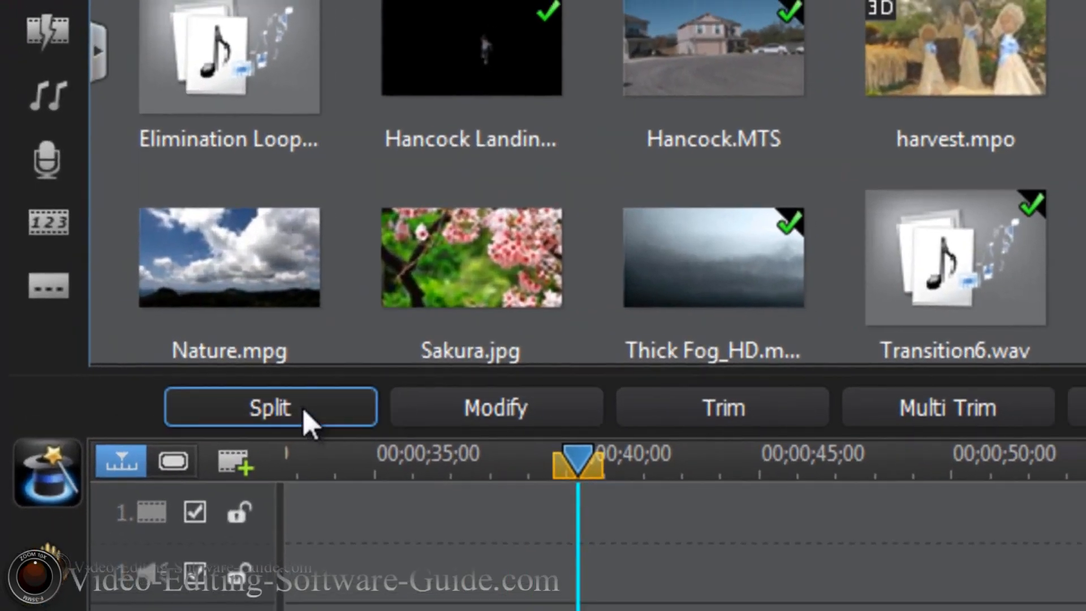
{"action": "left_click", "coordinate": [308, 421]}
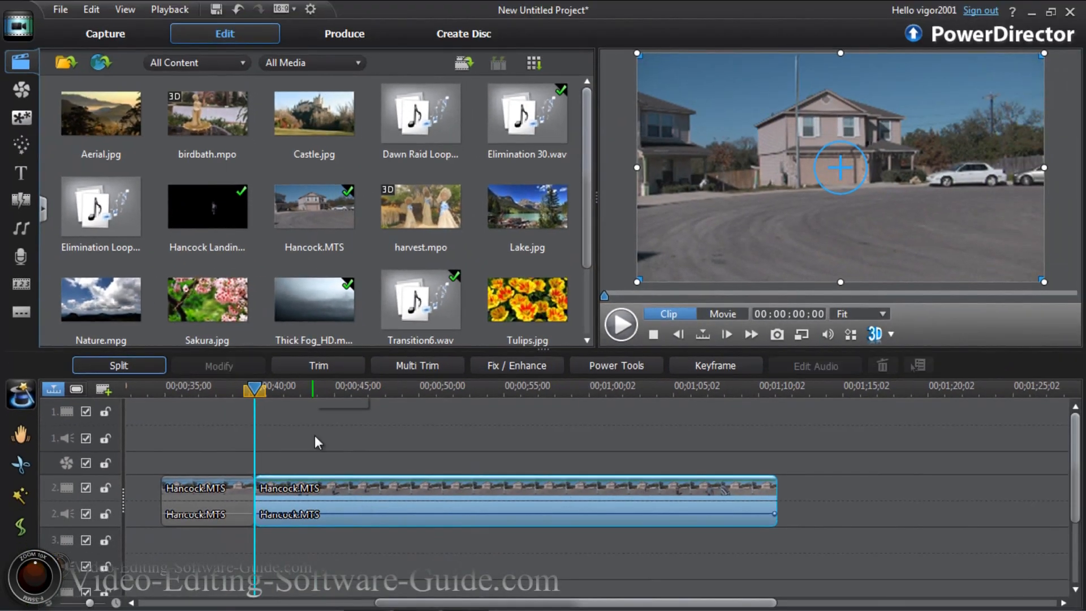
- Split the second Hancock.MTS segment about 20;06 in, at the frame where the actor lands in the street
{"action": "left_click_drag", "start_coordinate": [256, 390], "coordinate": [602, 399]}
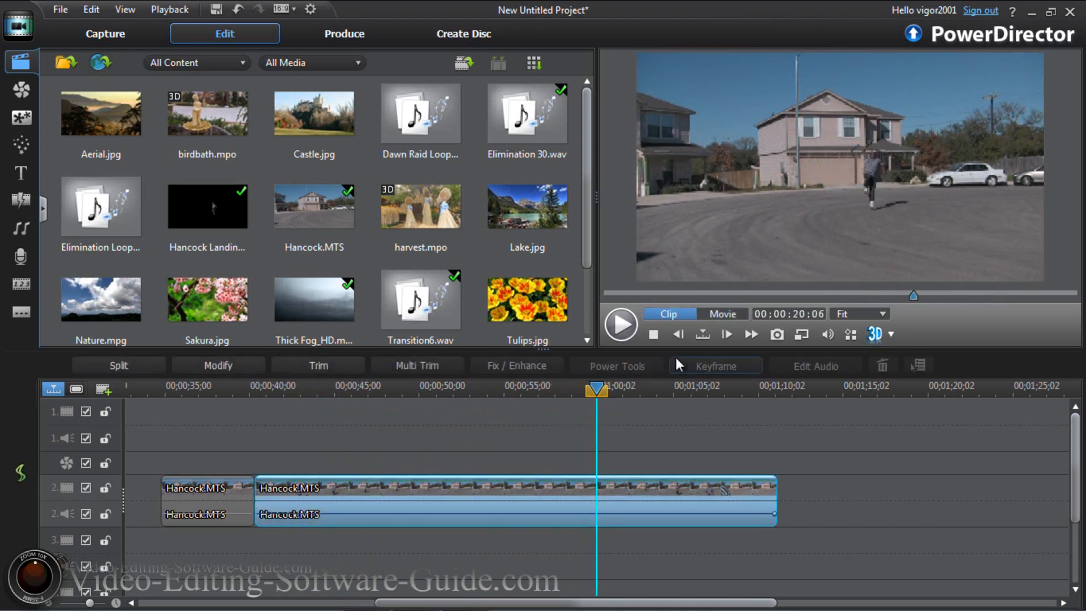
{"action": "left_click", "coordinate": [729, 337]}
{"action": "left_click", "coordinate": [730, 336]}
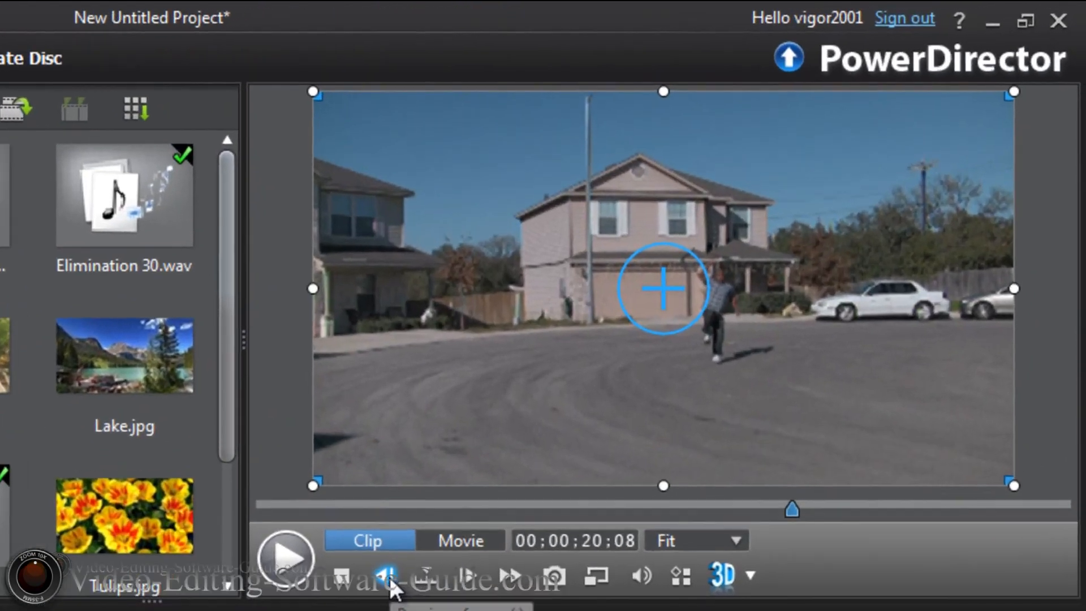
{"action": "left_click", "coordinate": [586, 411]}
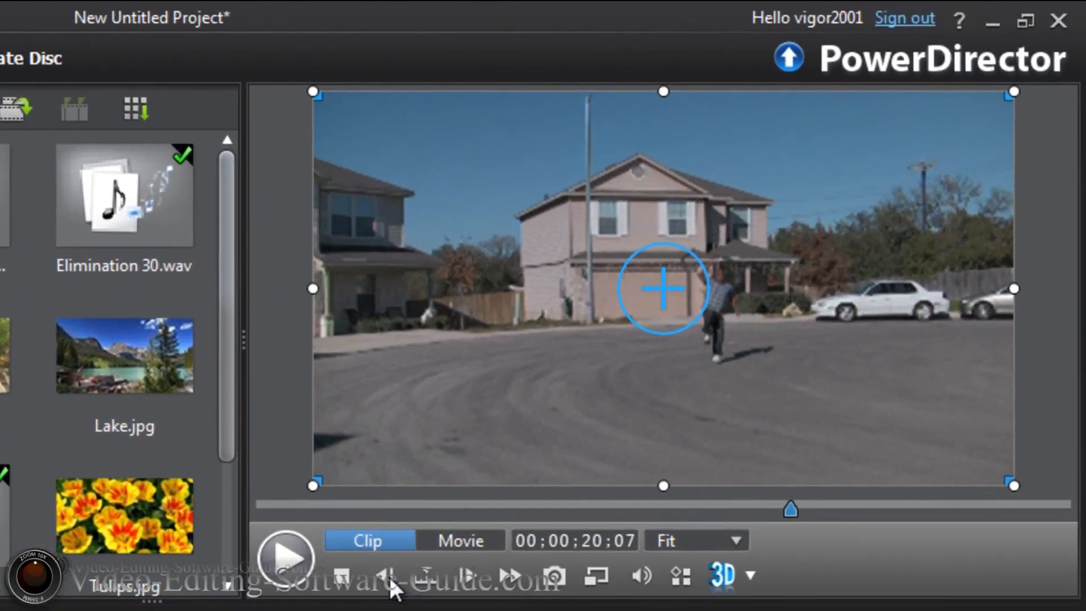
{"action": "left_click", "coordinate": [390, 583]}
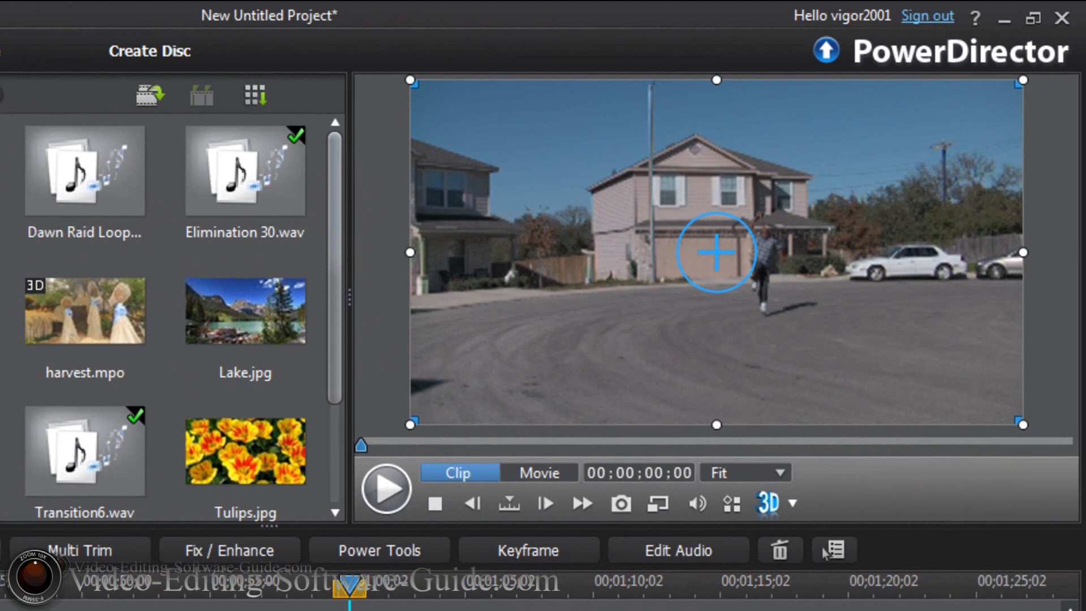
- Capture a snapshot of the landing frame and discard the captured file
{"action": "left_click", "coordinate": [621, 508]}
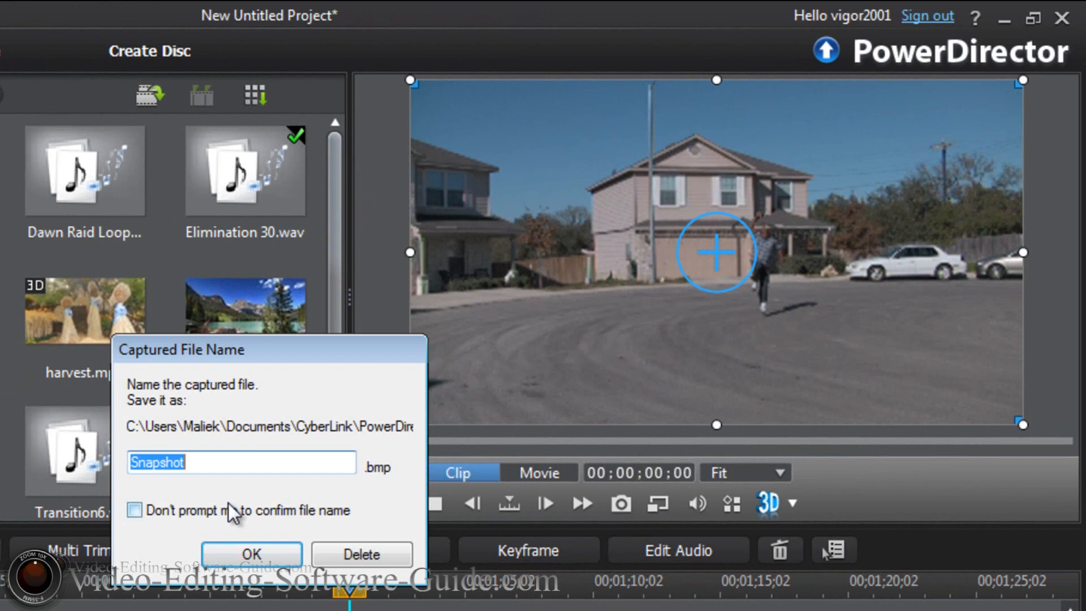
{"action": "left_click", "coordinate": [363, 558]}
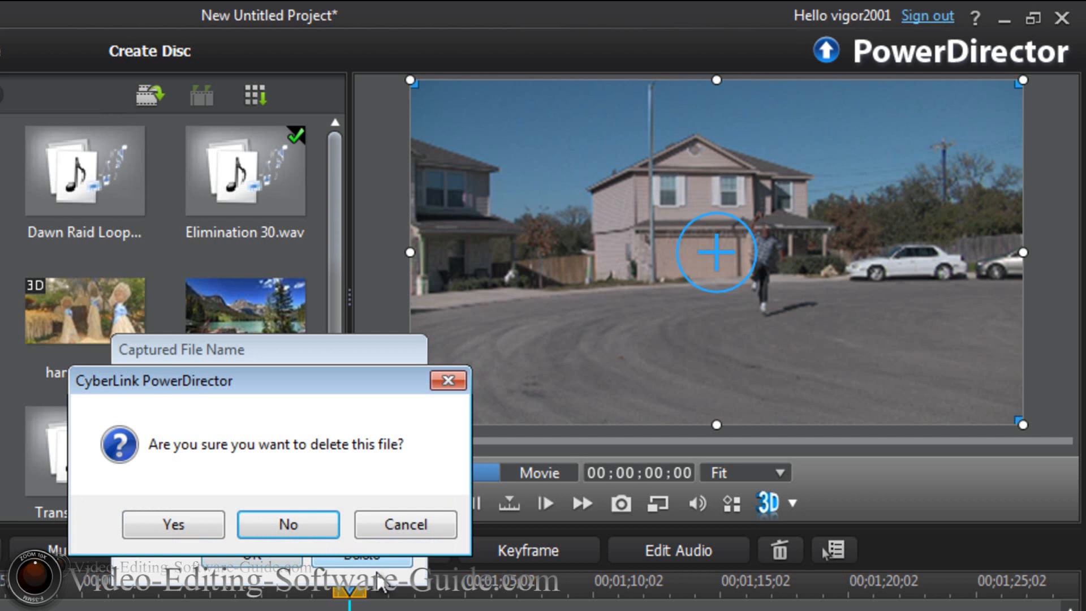
{"action": "left_click", "coordinate": [307, 531]}
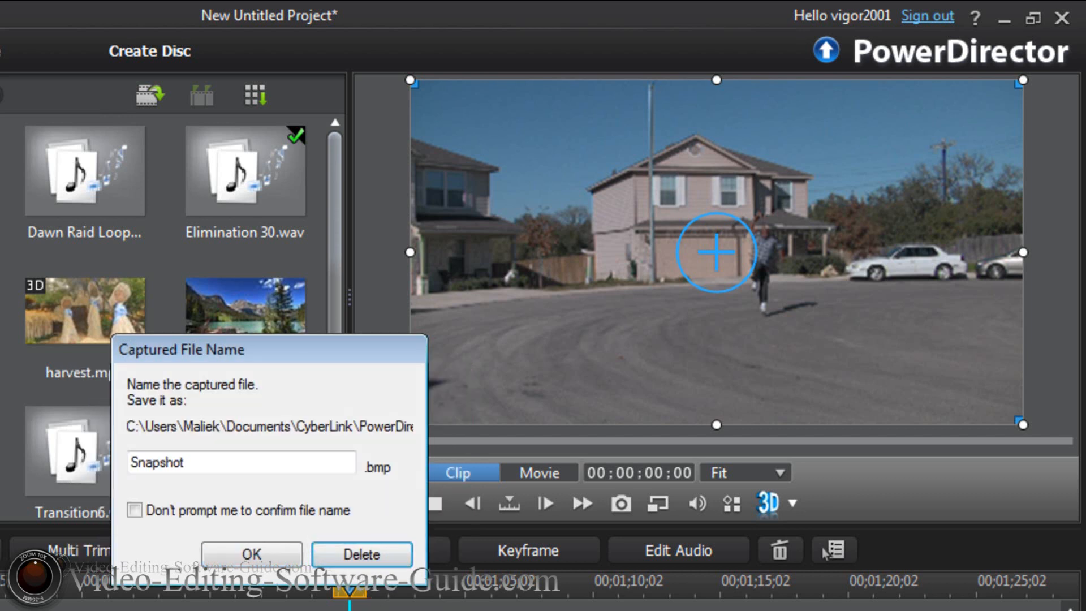
{"action": "left_click", "coordinate": [344, 555]}
{"action": "left_click", "coordinate": [206, 528]}
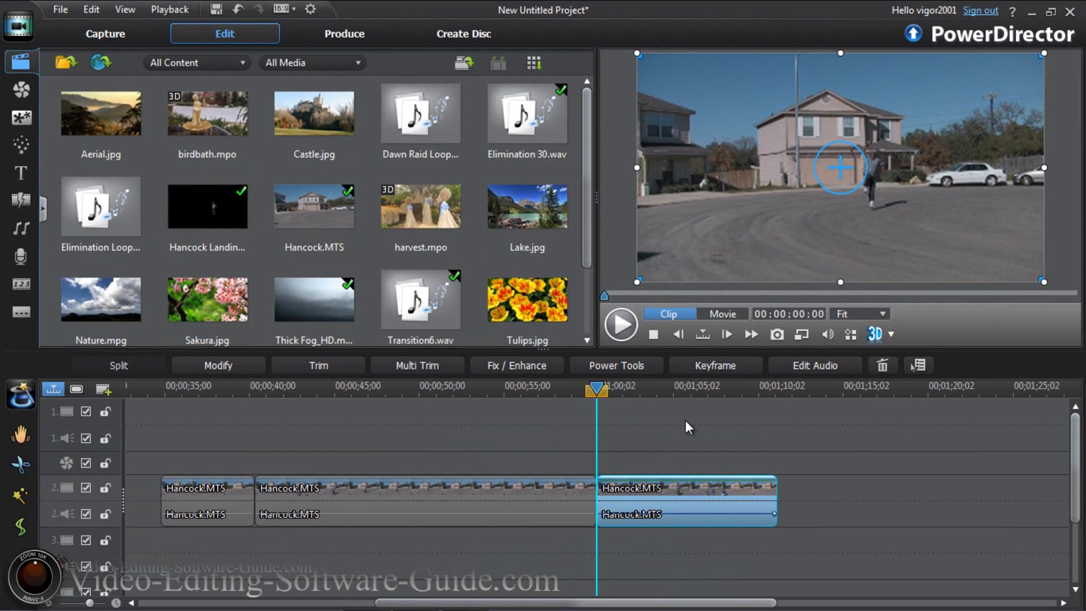
- Remove the middle Hancock.MTS segment from between the two splits, closing the gap it occupied
{"action": "left_click", "coordinate": [505, 492]}
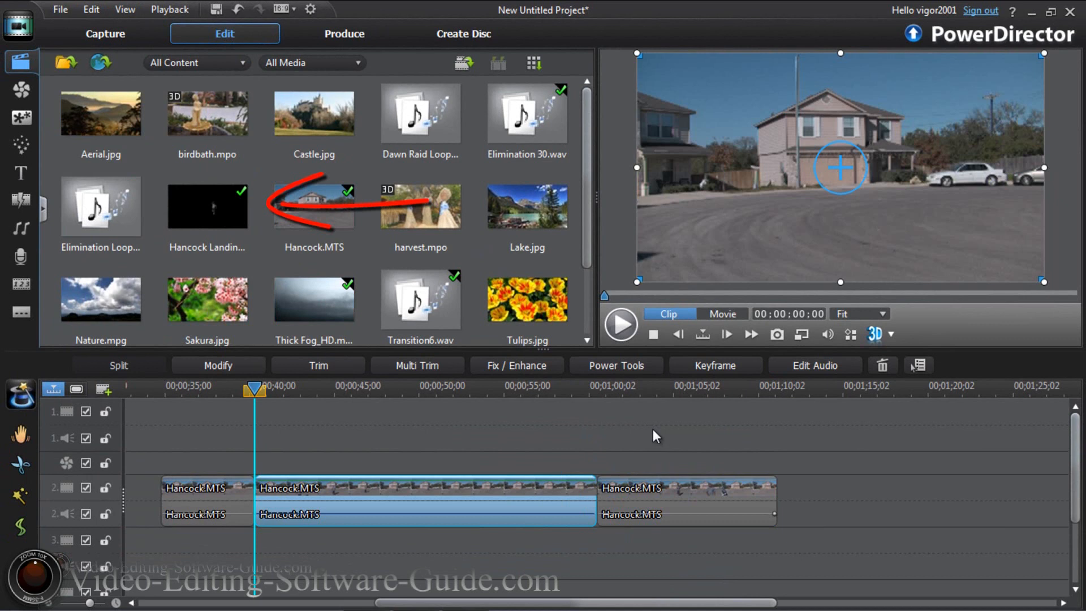
{"action": "left_click", "coordinate": [251, 222]}
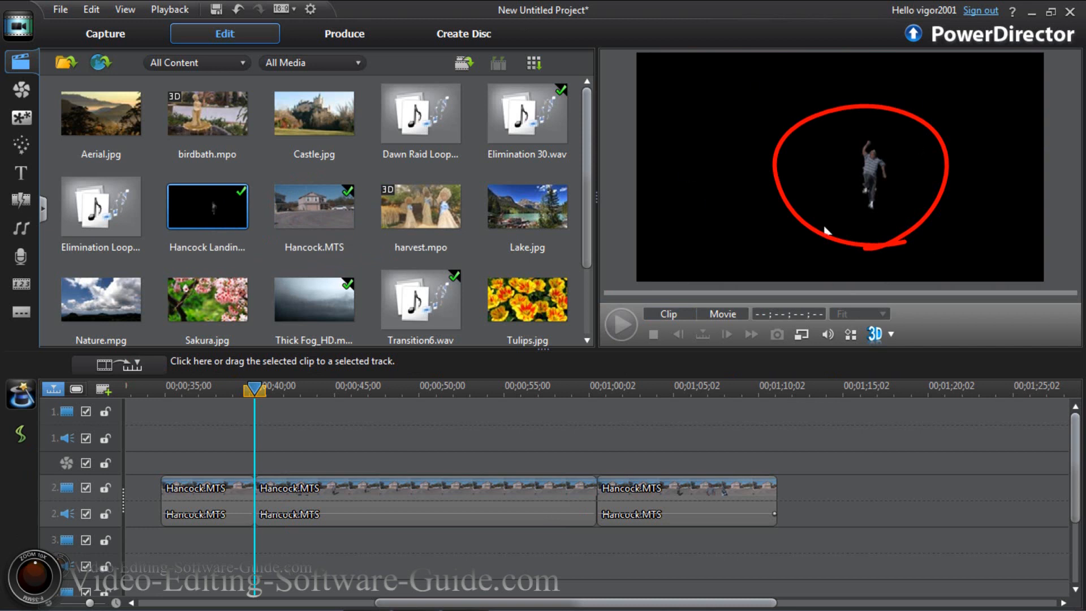
{"action": "left_click", "coordinate": [422, 487]}
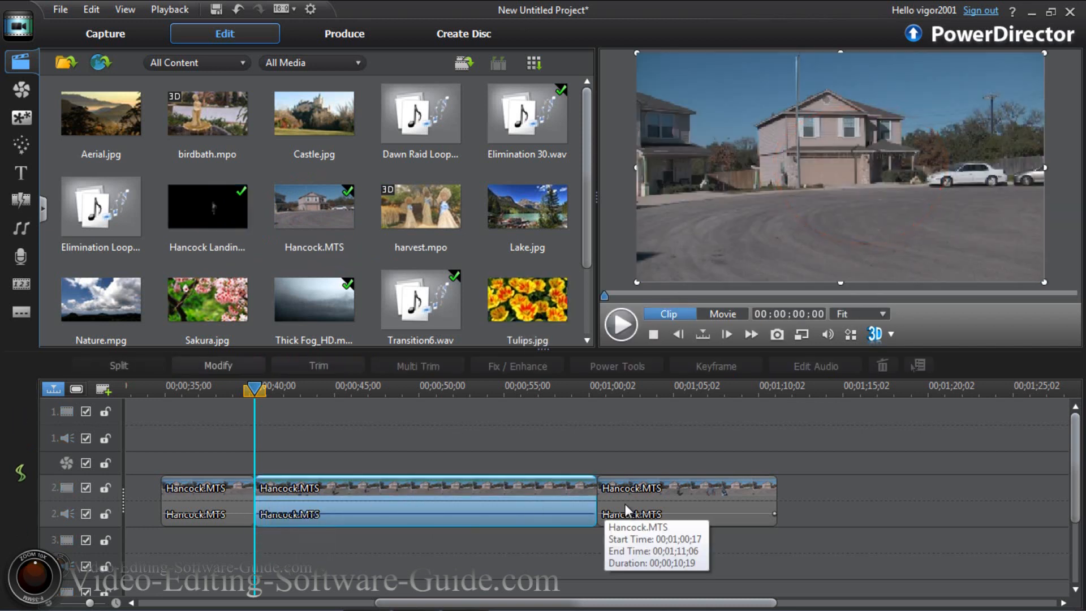
{"action": "left_click", "coordinate": [667, 493]}
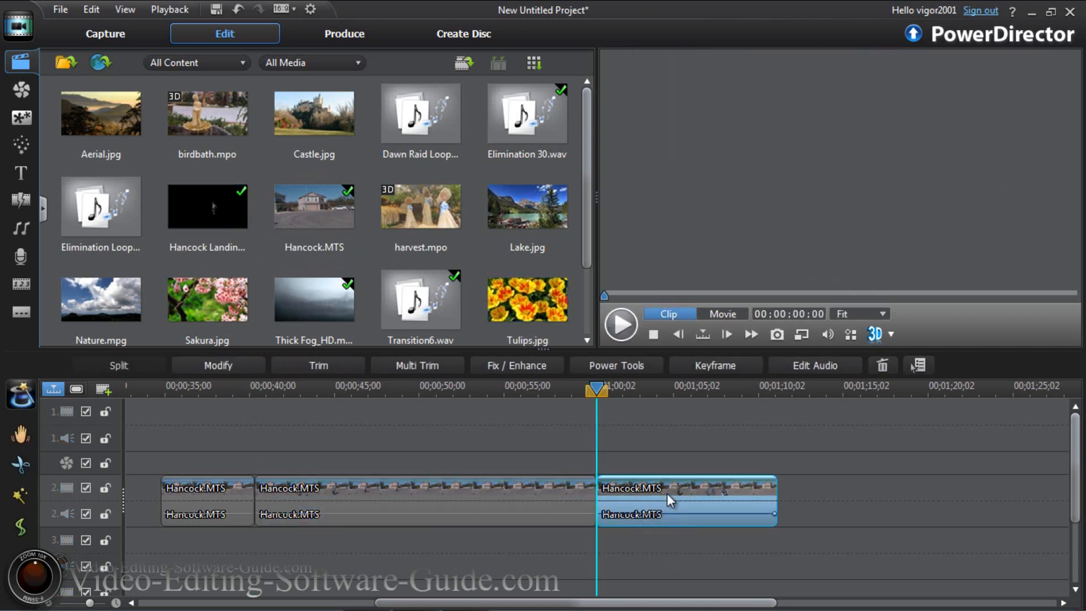
{"action": "left_click", "coordinate": [213, 488]}
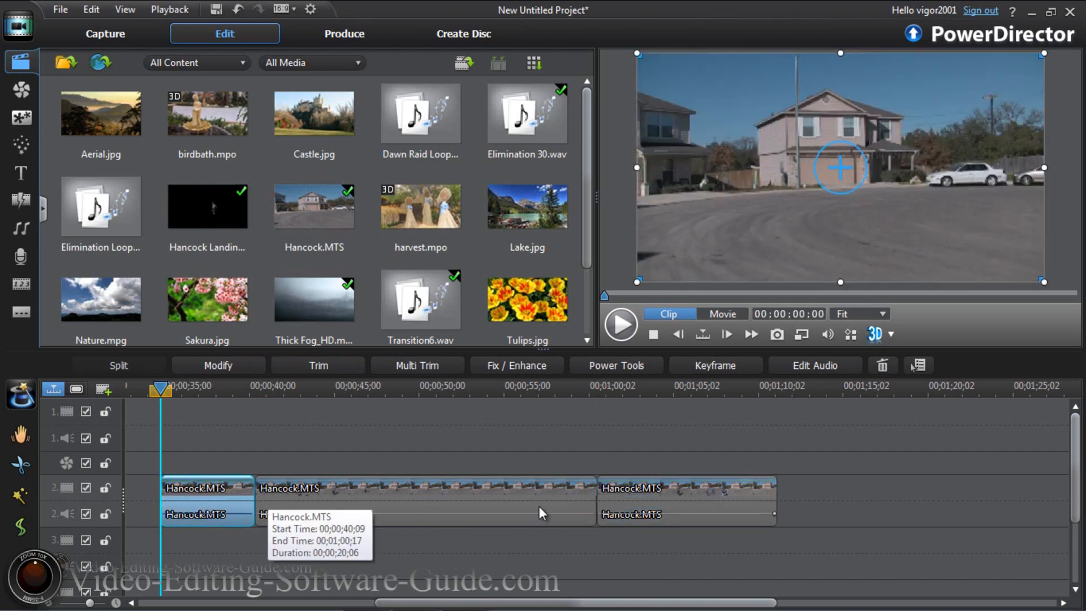
{"action": "left_click", "coordinate": [440, 496]}
{"action": "right_click", "coordinate": [439, 497]}
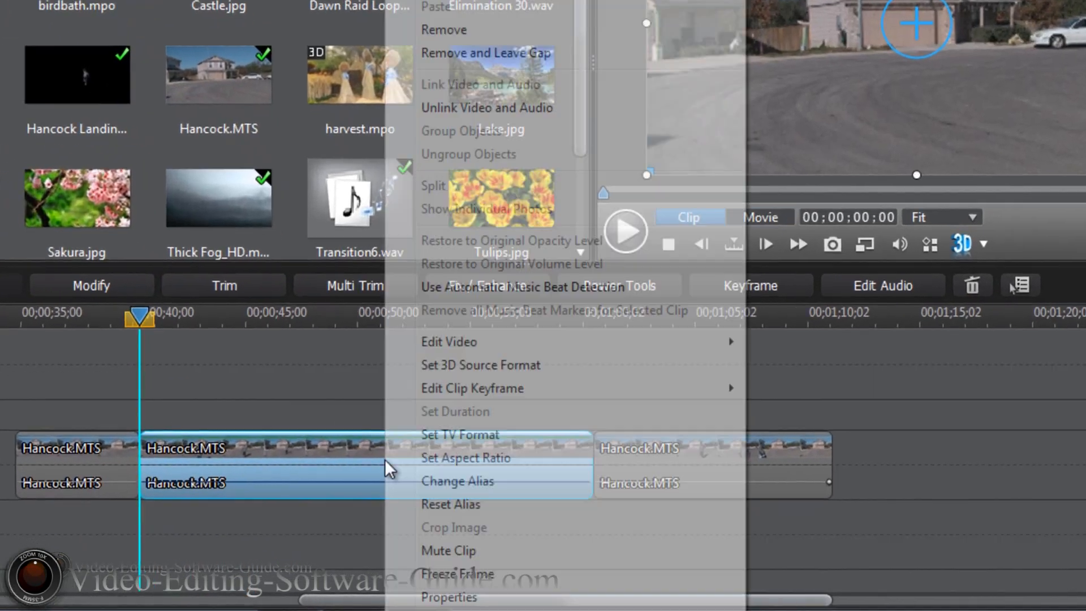
{"action": "left_click", "coordinate": [459, 29]}
- Move the two remaining Hancock.MTS segments apart, starting the empty-street segment at 36;28 and the landing segment at 46;28
{"action": "left_click", "coordinate": [100, 451]}
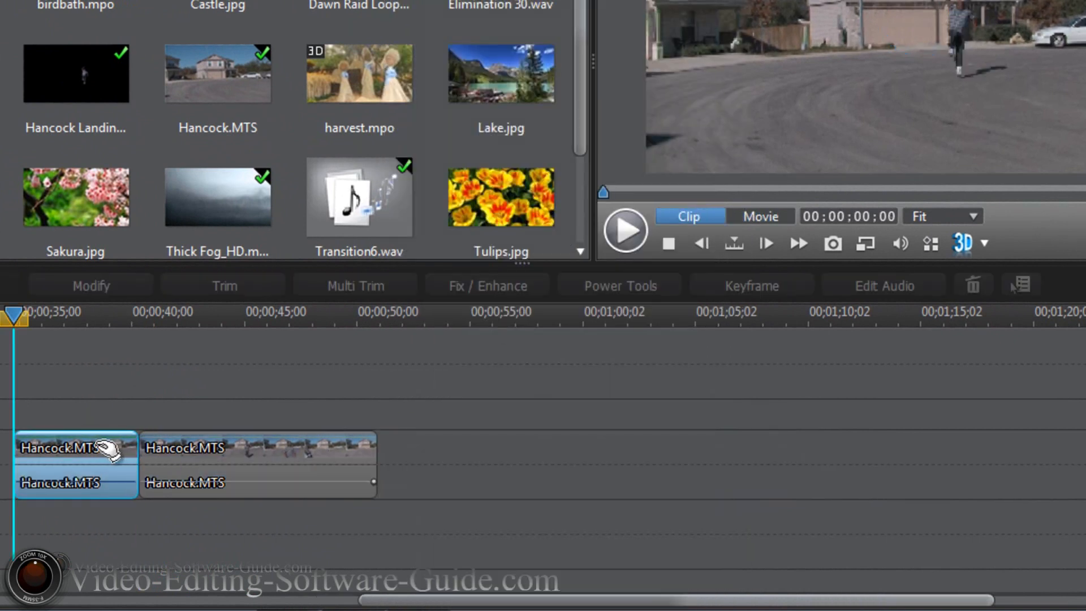
{"action": "left_click_drag", "start_coordinate": [363, 600], "coordinate": [320, 598]}
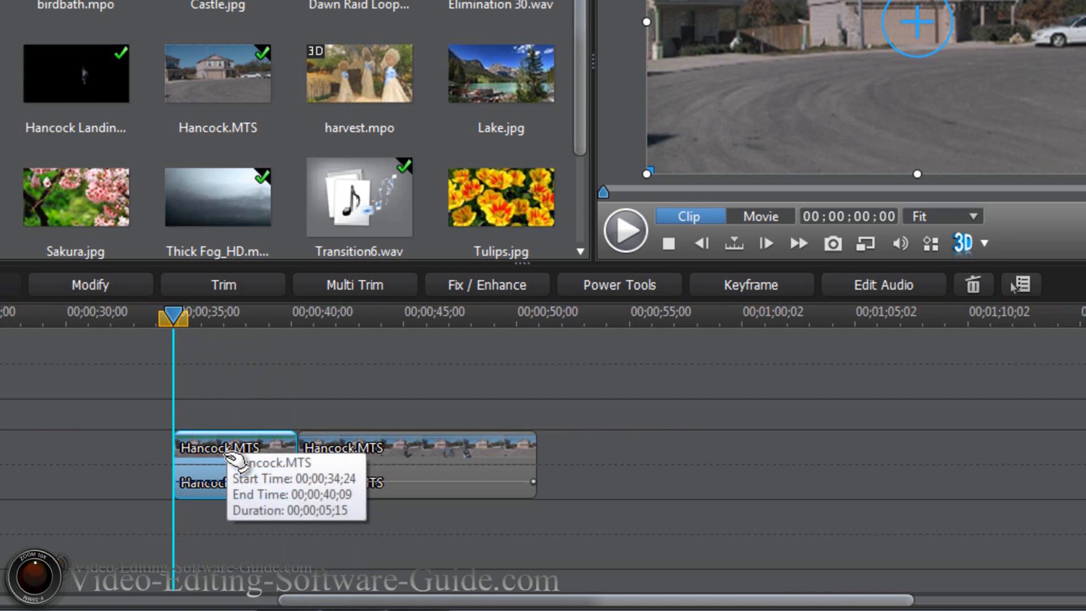
{"action": "scroll", "coordinate": [193, 323], "scroll_direction": "left", "scroll_amount": 3}
{"action": "left_click", "coordinate": [625, 455]}
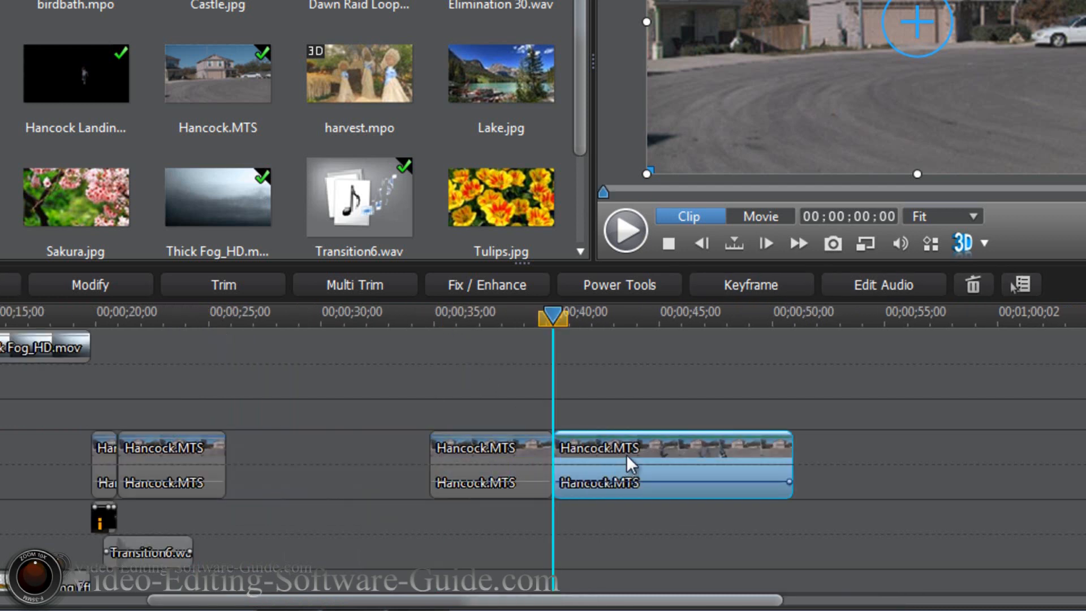
{"action": "left_click_drag", "start_coordinate": [664, 452], "coordinate": [705, 453]}
{"action": "left_click_drag", "start_coordinate": [503, 452], "coordinate": [529, 449]}
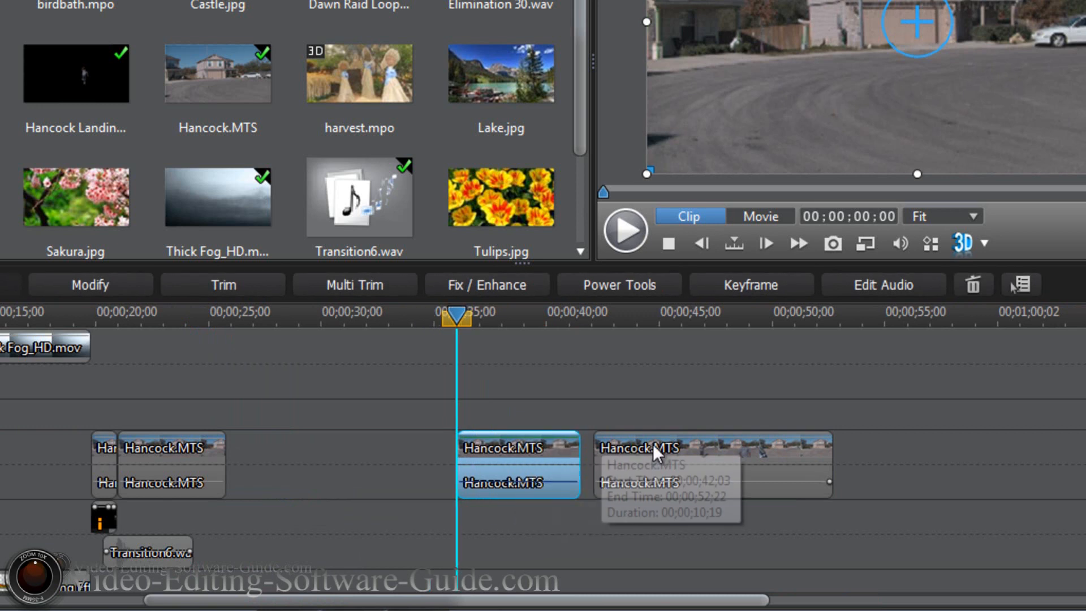
{"action": "left_click_drag", "start_coordinate": [721, 448], "coordinate": [834, 455]}
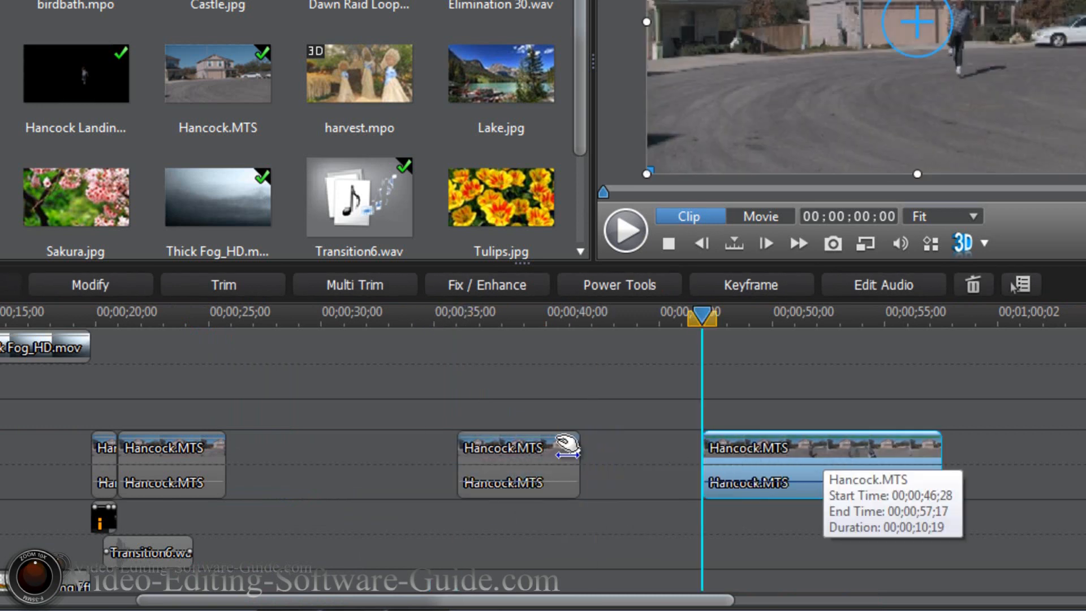
{"action": "left_click_drag", "start_coordinate": [538, 446], "coordinate": [557, 443]}
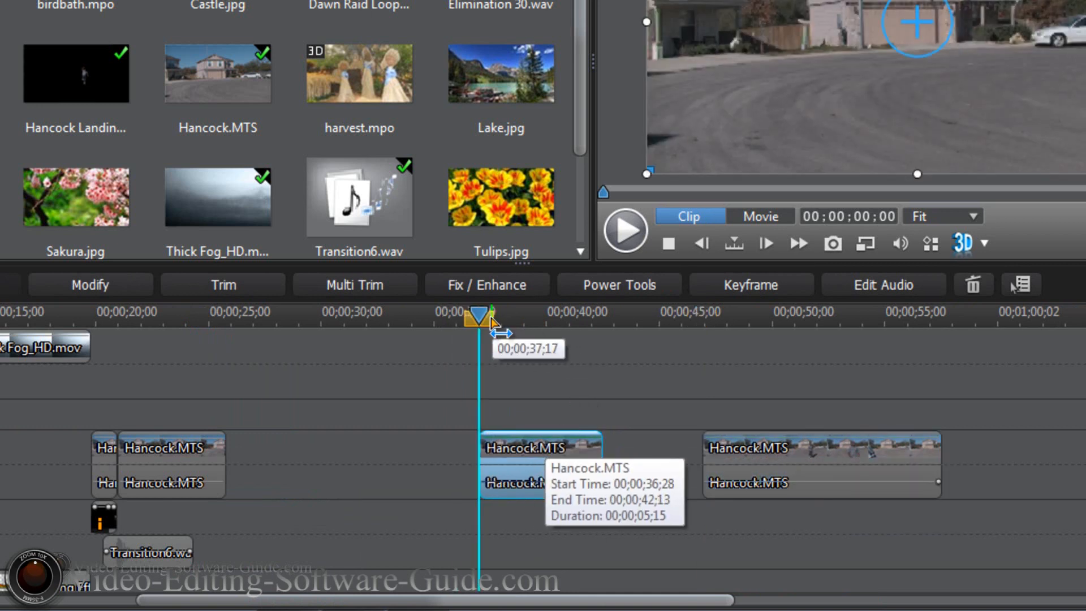
- Split the empty-street Hancock.MTS segment just over one second in, at 38;05 on the timeline
{"action": "left_click", "coordinate": [483, 319]}
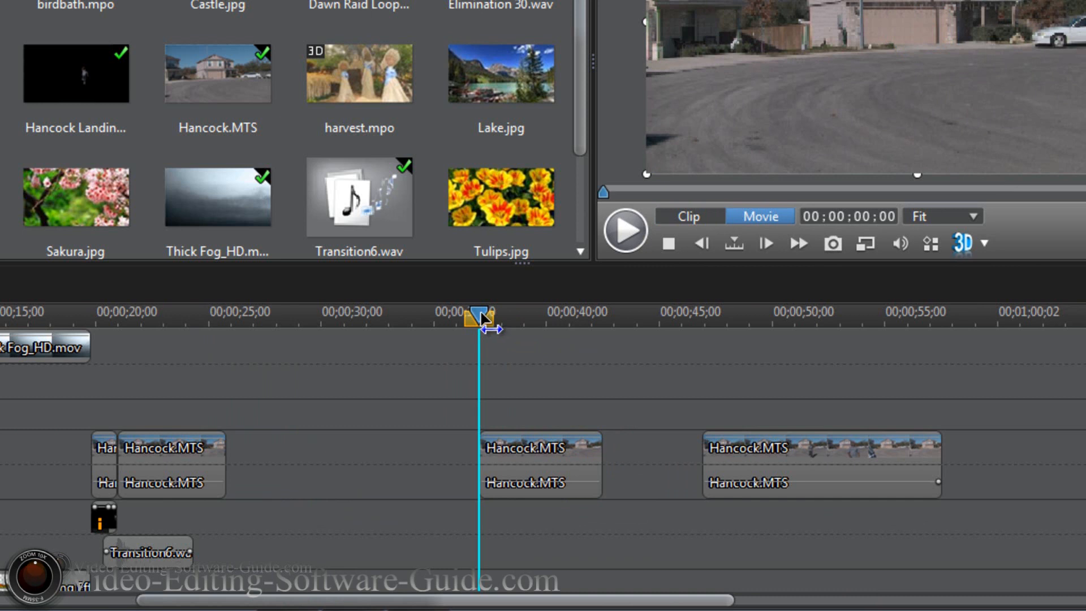
{"action": "mouse_move", "coordinate": [496, 318]}
{"action": "left_mouse_down"}
{"action": "mouse_move", "coordinate": [522, 314]}
{"action": "mouse_move", "coordinate": [509, 313]}
{"action": "left_mouse_up"}
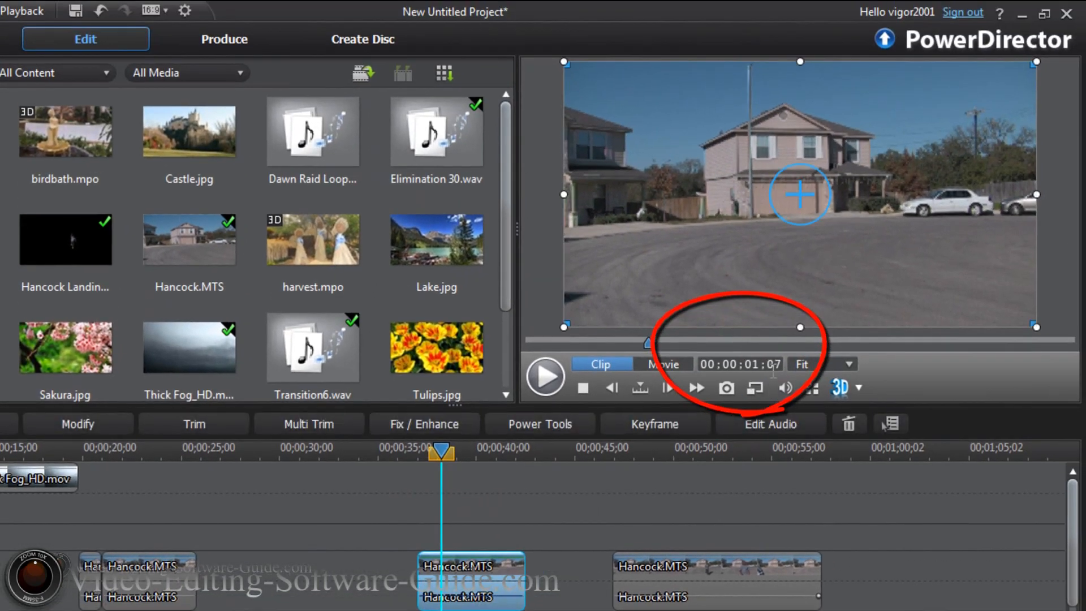
{"action": "left_click", "coordinate": [773, 369]}
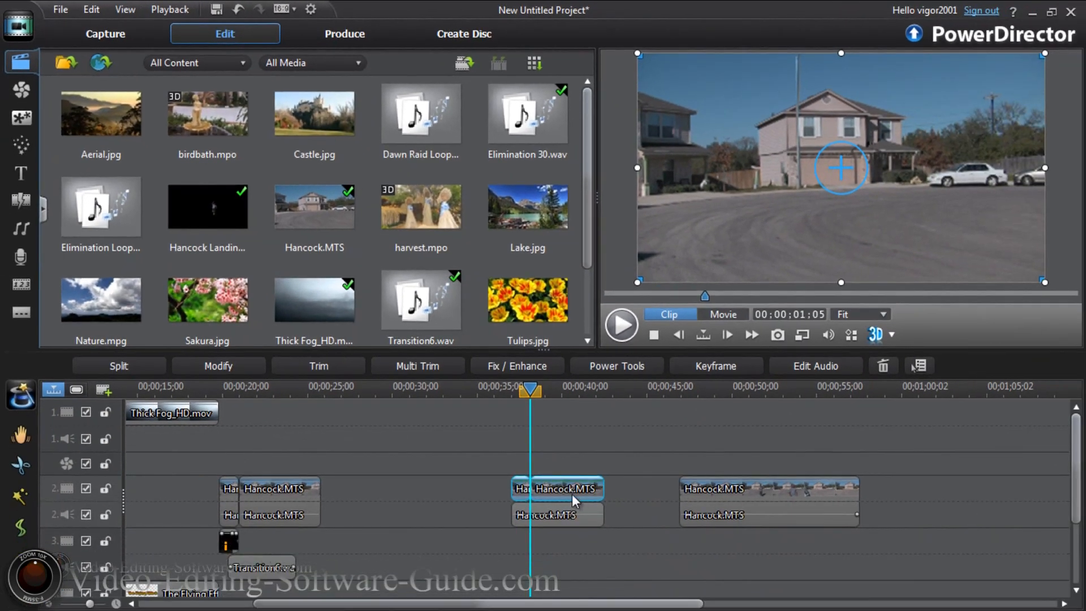
- Remove the longer second part of the split empty-street segment
{"action": "left_click", "coordinate": [566, 489]}
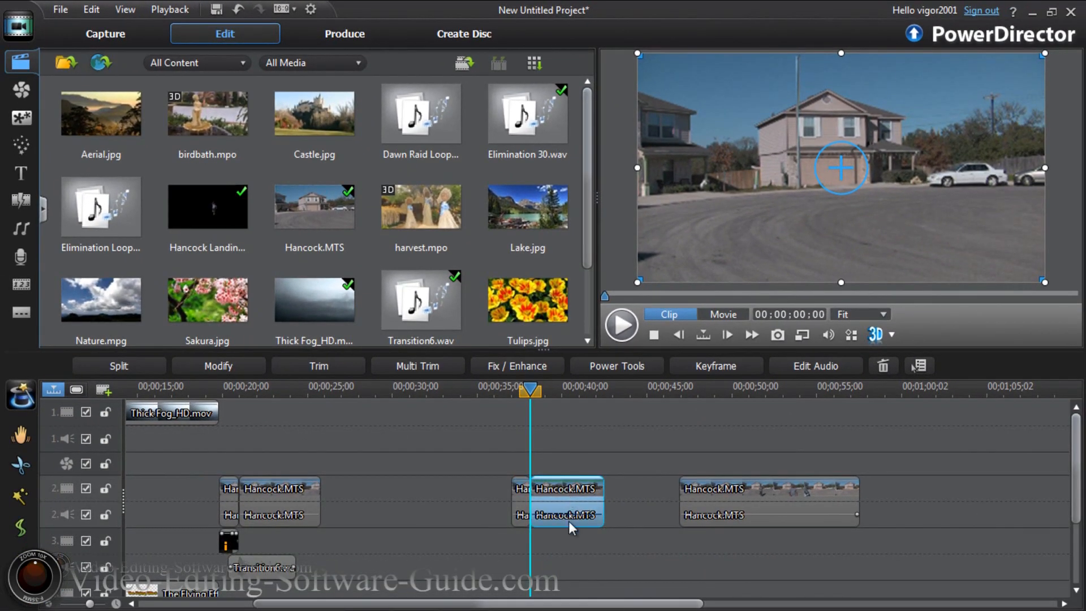
{"action": "right_click", "coordinate": [565, 515]}
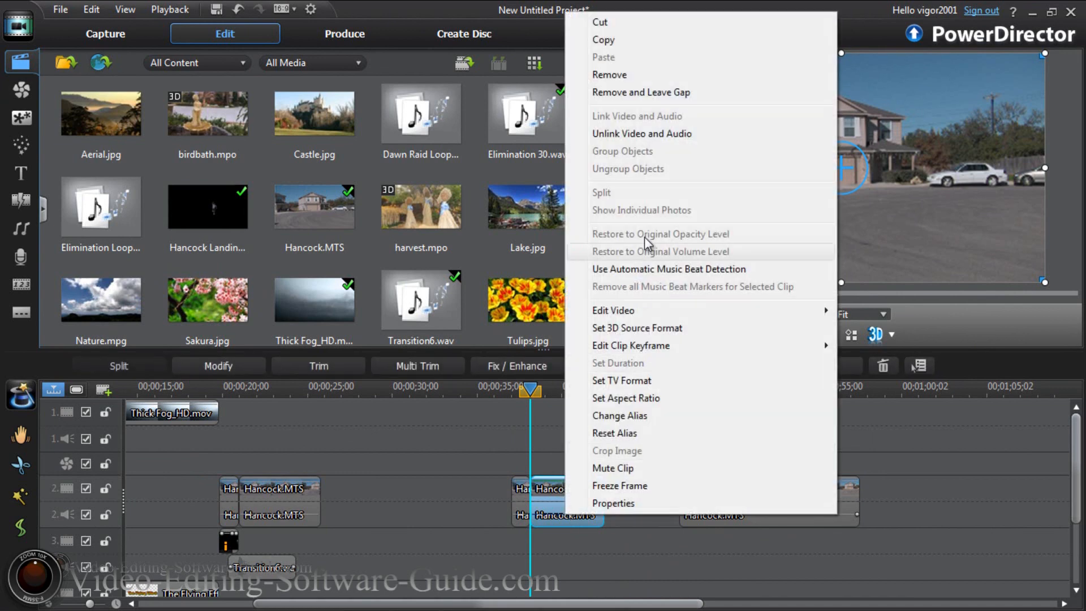
{"action": "left_click", "coordinate": [610, 75]}
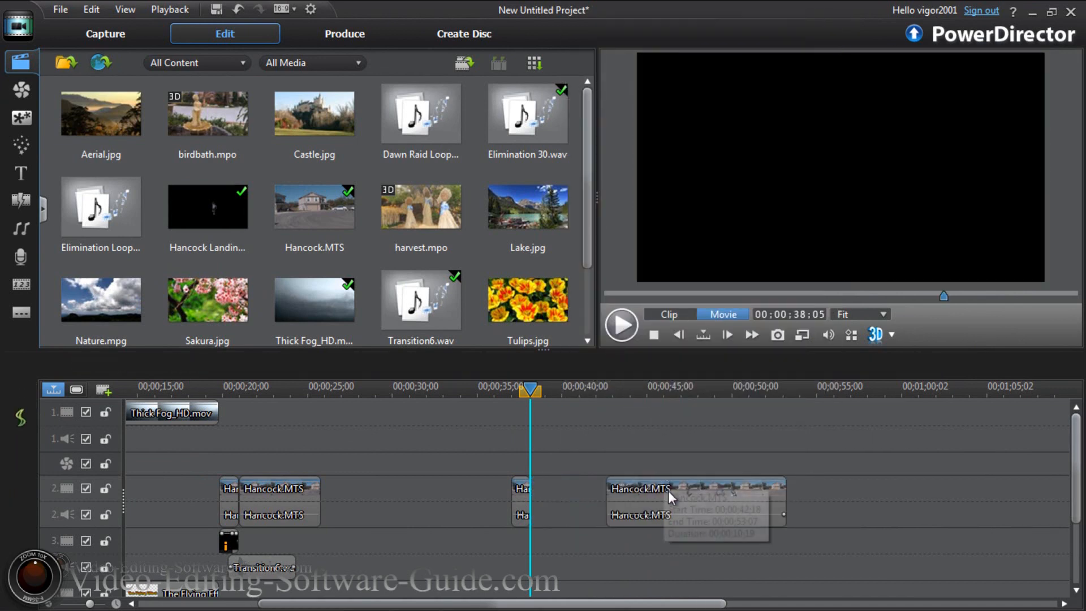
- Move the landing segment to start at 38;05, directly after the short empty-street segment, and check the join
{"action": "left_click", "coordinate": [670, 492]}
{"action": "left_click_drag", "start_coordinate": [673, 496], "coordinate": [604, 499]}
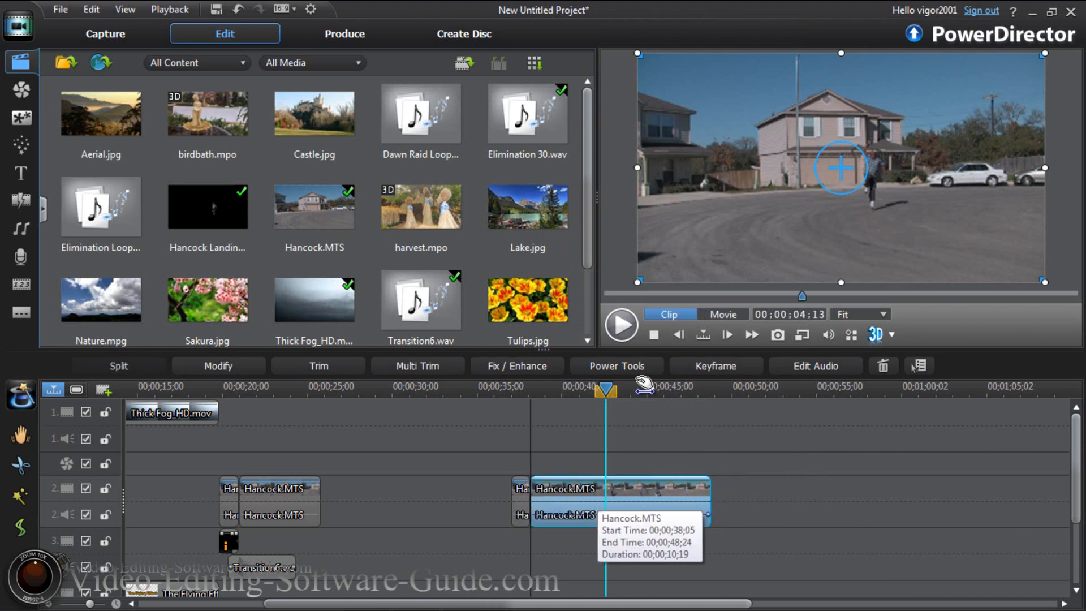
{"action": "left_click", "coordinate": [608, 397]}
{"action": "left_click_drag", "start_coordinate": [606, 393], "coordinate": [536, 396]}
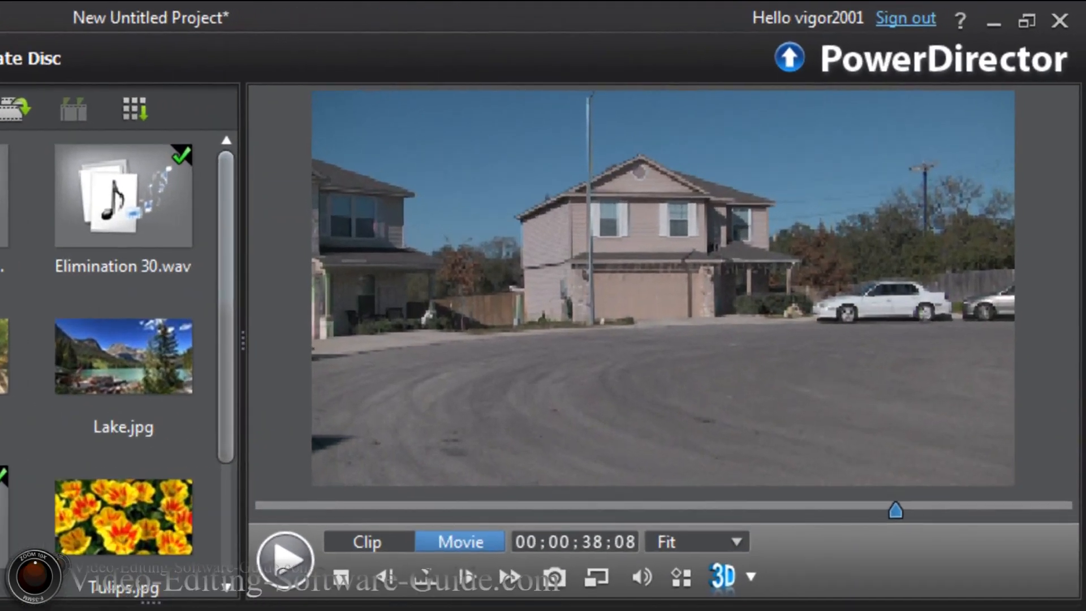
{"action": "left_click_drag", "start_coordinate": [895, 510], "coordinate": [887, 510]}
- Place Hancock Landing 2.png on video track 3, aligned with the start of the short empty-street Hancock.MTS segment
{"action": "left_click", "coordinate": [594, 492]}
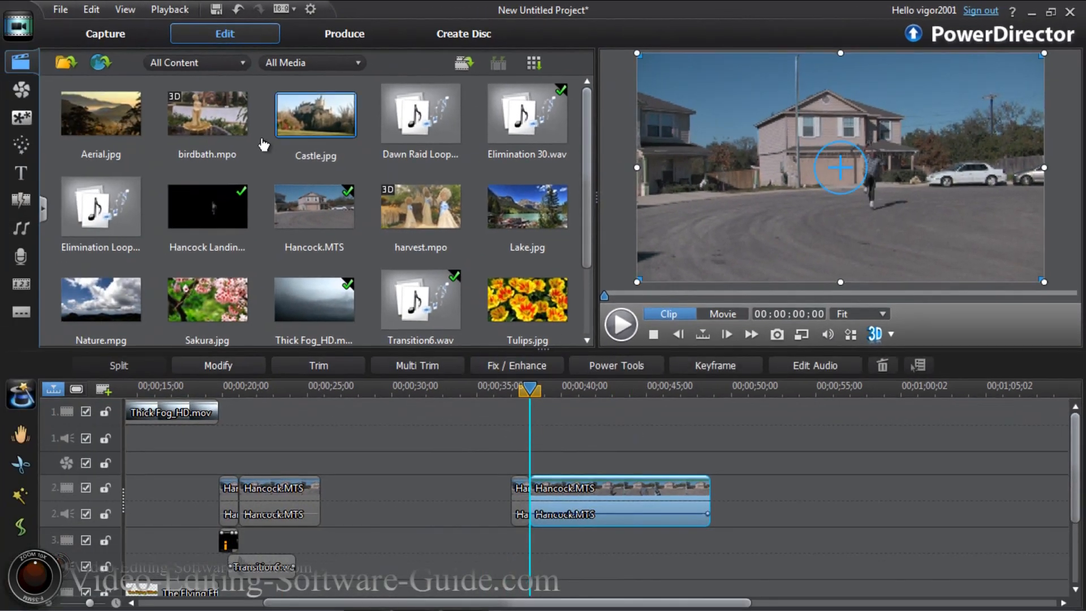
{"action": "left_click", "coordinate": [206, 208]}
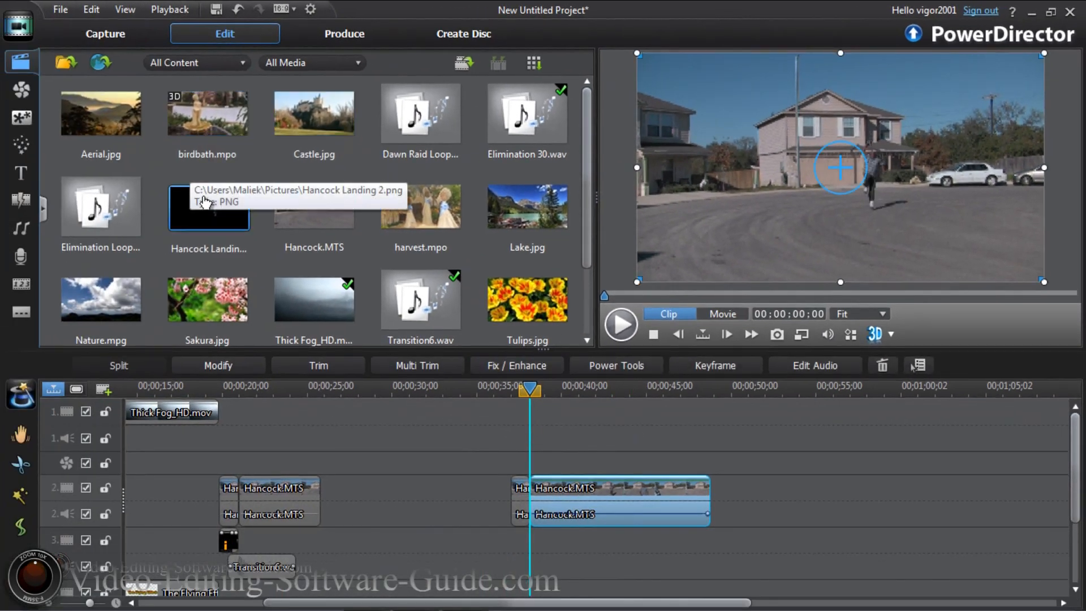
{"action": "left_click_drag", "start_coordinate": [203, 209], "coordinate": [590, 561]}
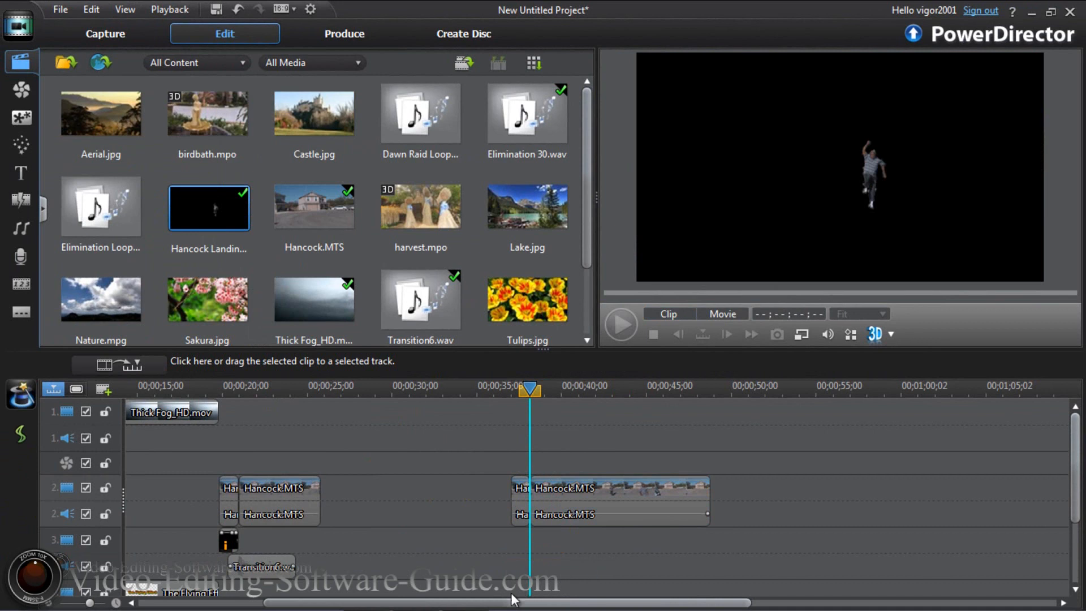
{"action": "left_click_drag", "start_coordinate": [508, 603], "coordinate": [628, 605]}
{"action": "left_click", "coordinate": [317, 532]}
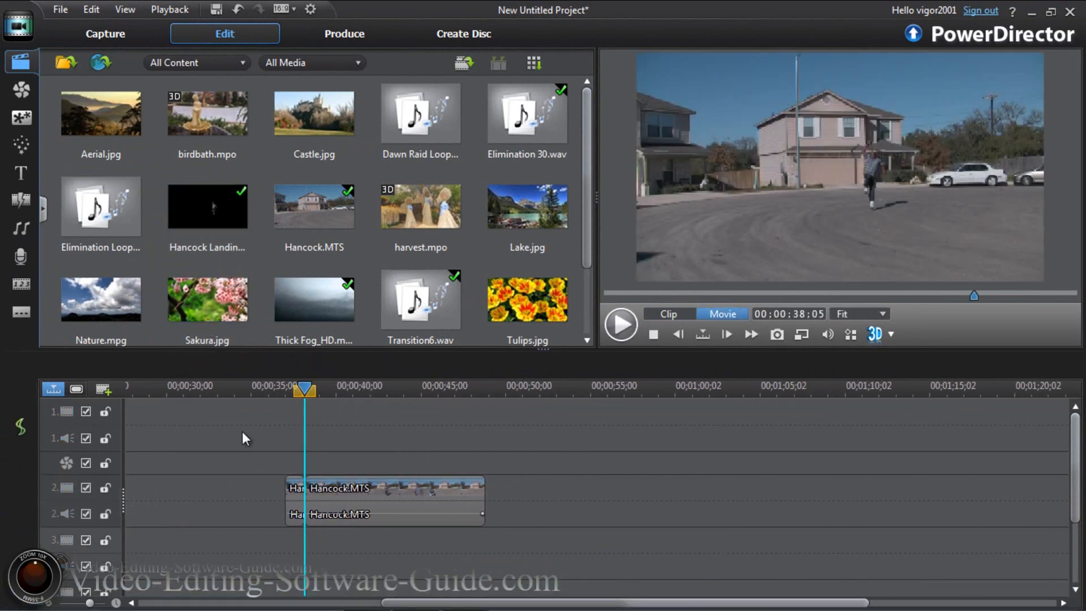
{"action": "mouse_move", "coordinate": [421, 604]}
{"action": "left_mouse_down"}
{"action": "mouse_move", "coordinate": [252, 603]}
{"action": "mouse_move", "coordinate": [400, 604]}
{"action": "left_mouse_up"}
{"action": "scroll", "coordinate": [413, 547], "scroll_direction": "down", "scroll_amount": 2}
{"action": "scroll", "coordinate": [413, 547], "scroll_direction": "up", "scroll_amount": 1}
{"action": "scroll", "coordinate": [412, 548], "scroll_direction": "up", "scroll_amount": 2}
{"action": "left_click", "coordinate": [216, 228]}
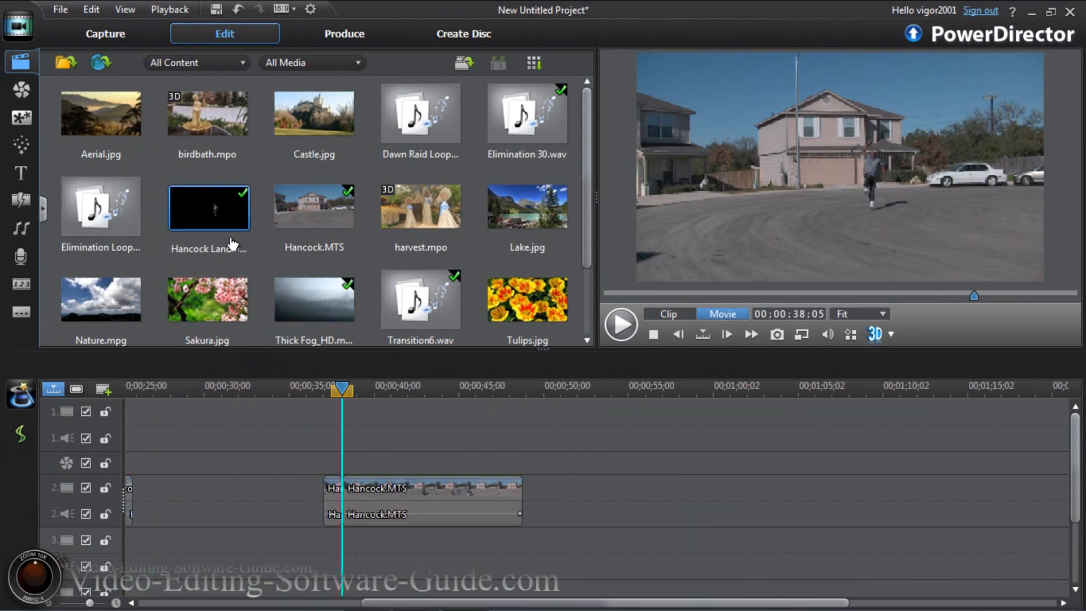
{"action": "left_click_drag", "start_coordinate": [317, 507], "coordinate": [323, 536]}
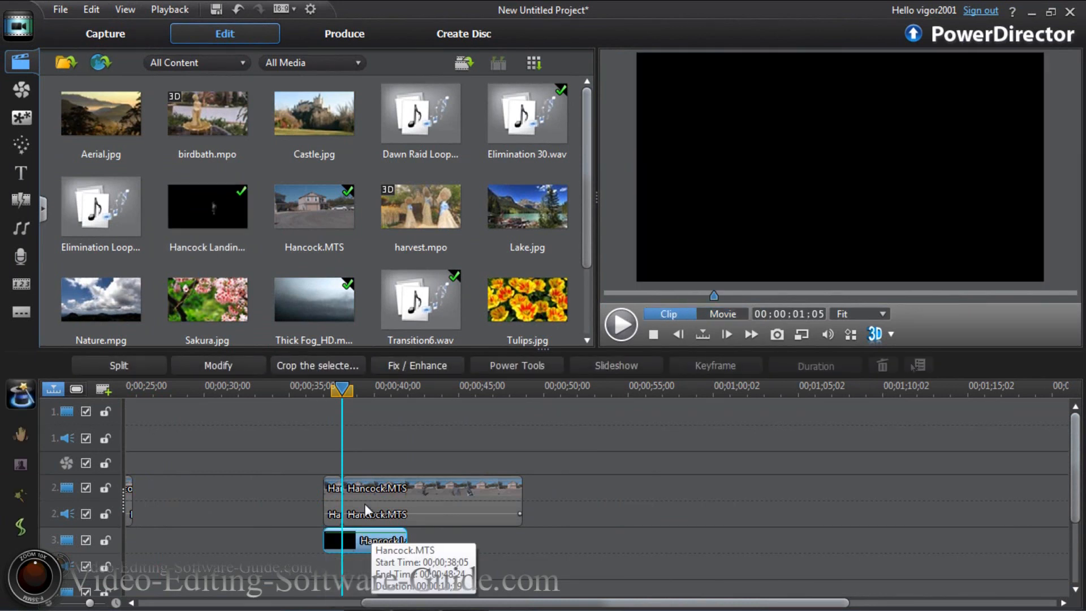
- Set the Hancock Landing image's duration to 00;00;01;05 to match the short empty-street segment above it
{"action": "left_click", "coordinate": [341, 393]}
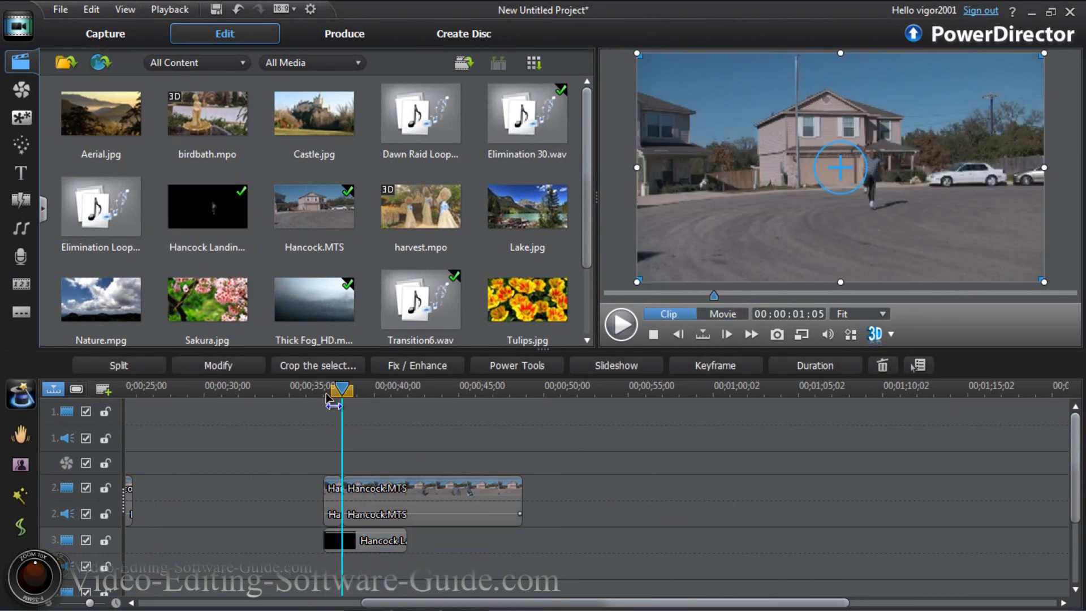
{"action": "left_click", "coordinate": [341, 499]}
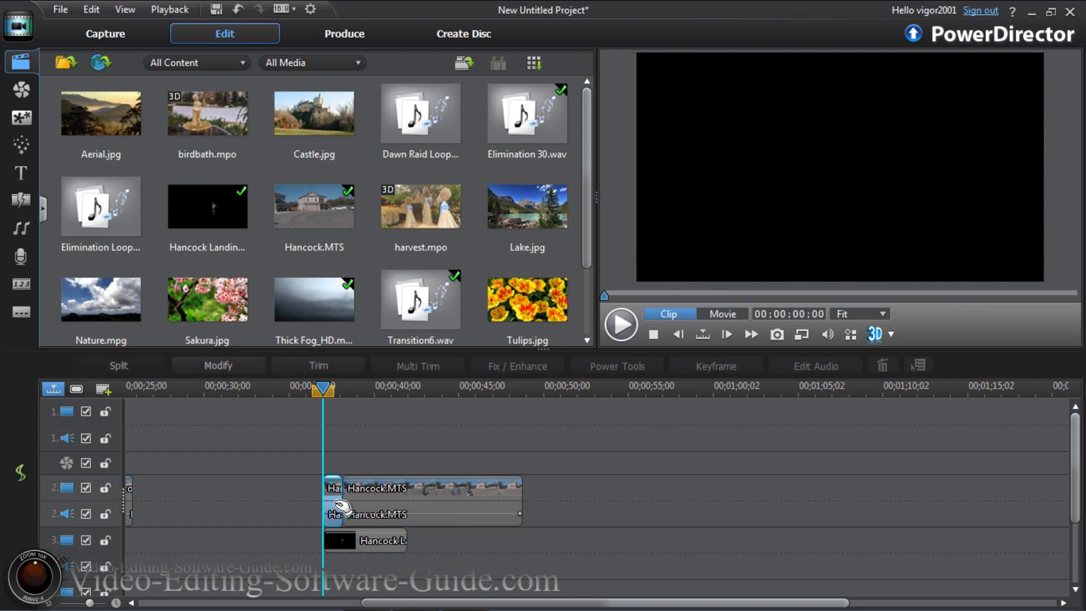
{"action": "left_click", "coordinate": [344, 540]}
{"action": "right_click", "coordinate": [344, 540]}
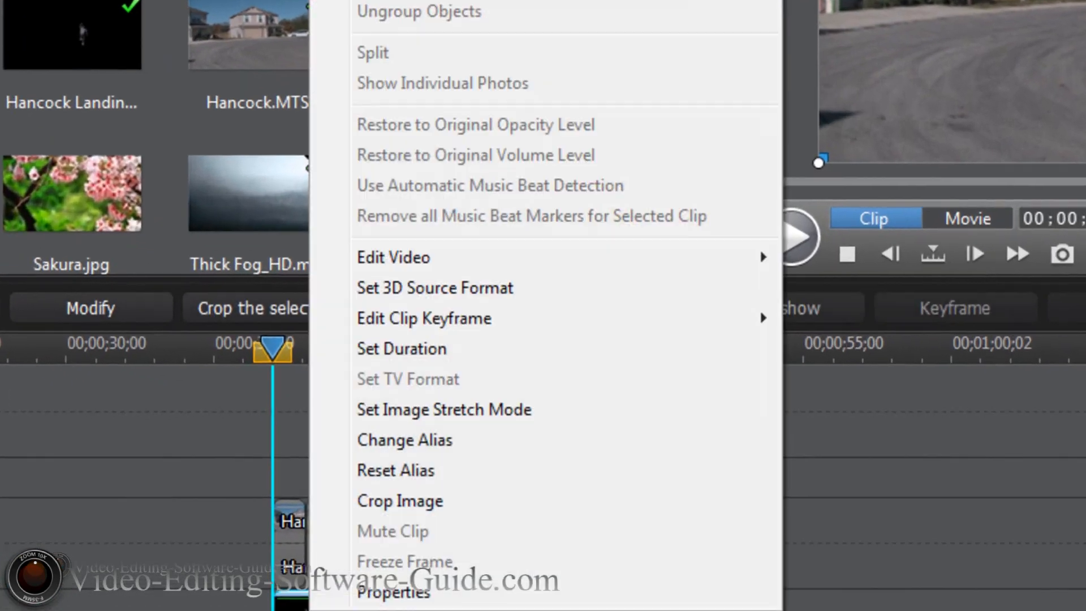
{"action": "left_click", "coordinate": [427, 349]}
{"action": "left_click", "coordinate": [669, 191]}
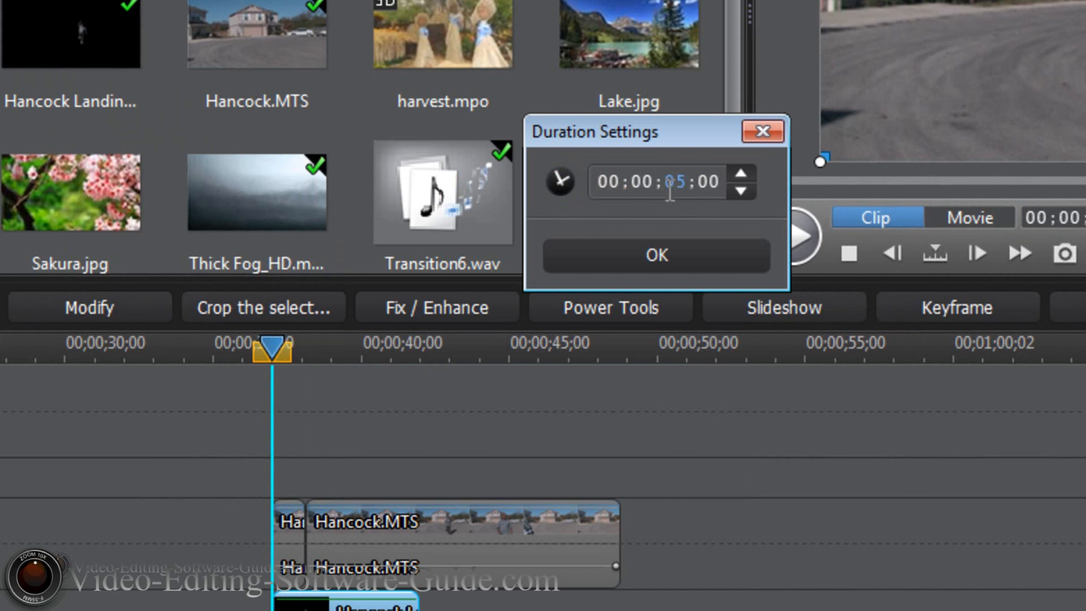
{"action": "type", "text": "1"}
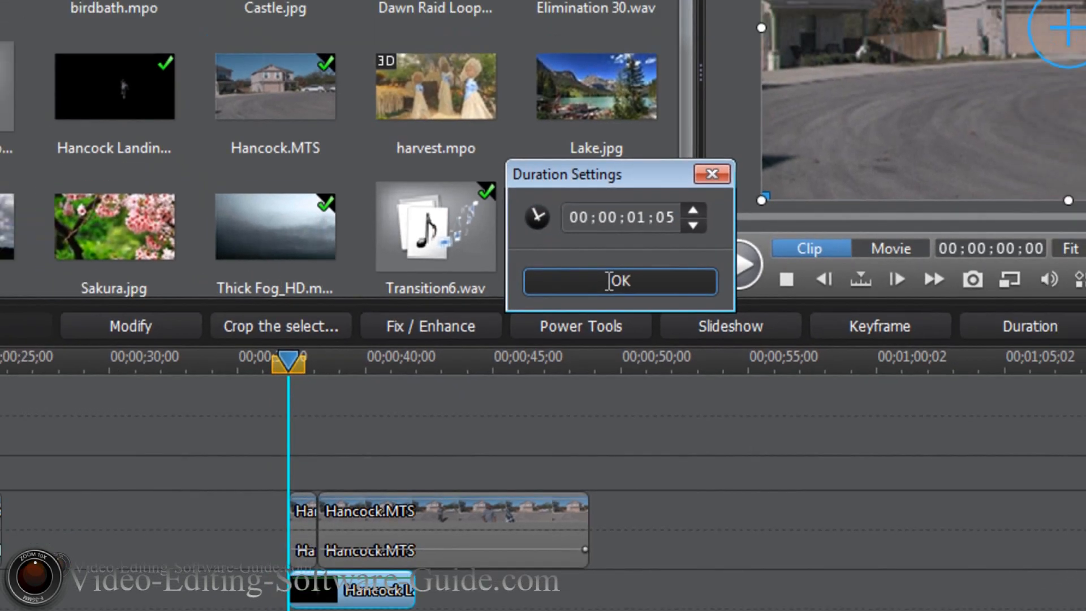
{"action": "left_click", "coordinate": [643, 255]}
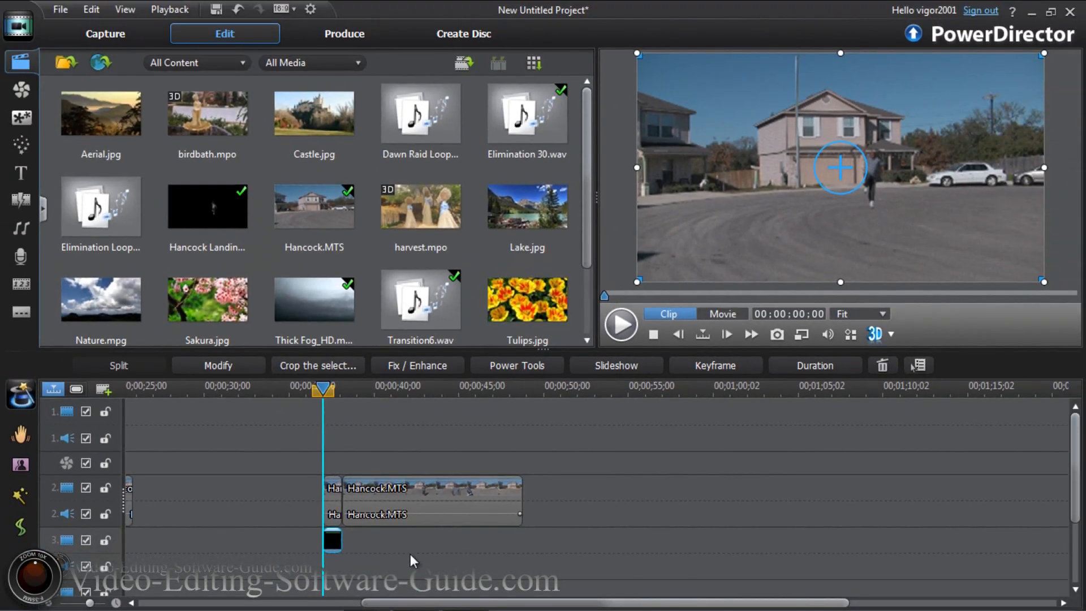
{"action": "left_click", "coordinate": [410, 554]}
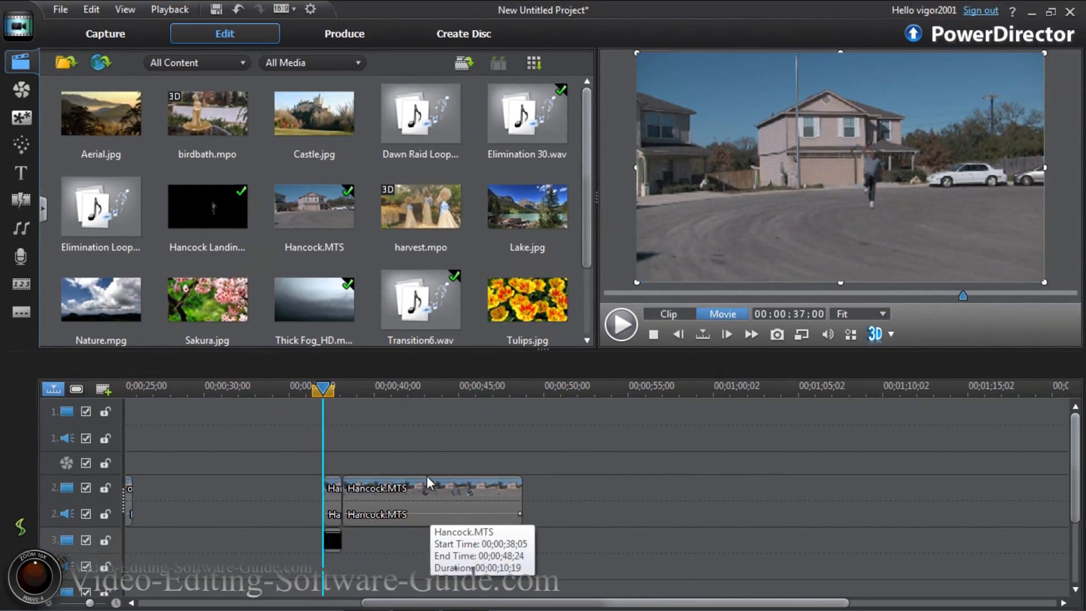
- Open the Hancock Landing image in the PiP Designer and apply the straight vertical upward motion path
{"action": "left_click", "coordinate": [330, 546]}
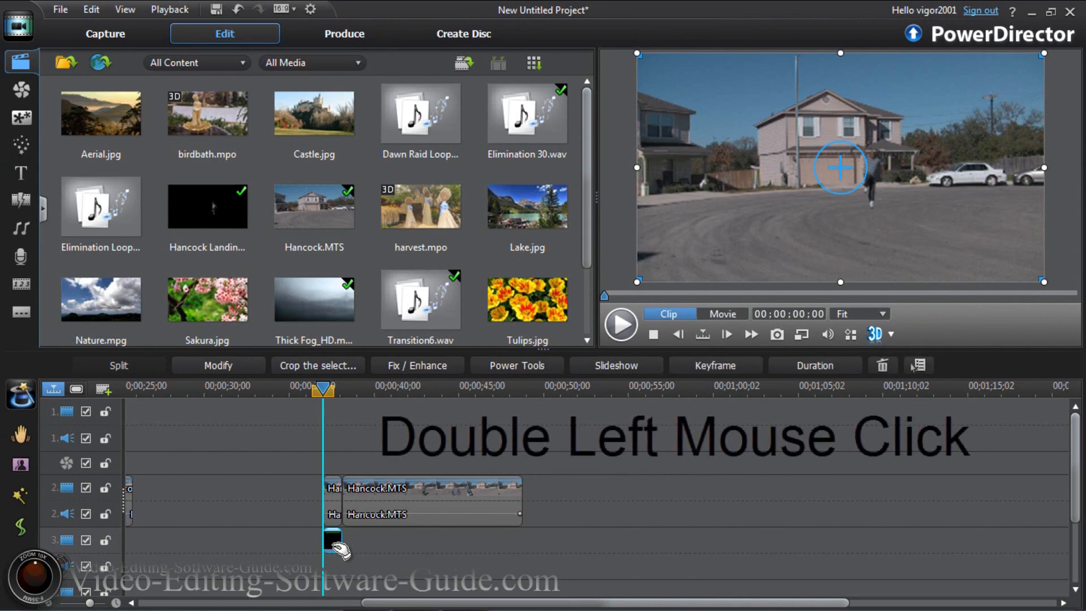
{"action": "double_click", "coordinate": [333, 541]}
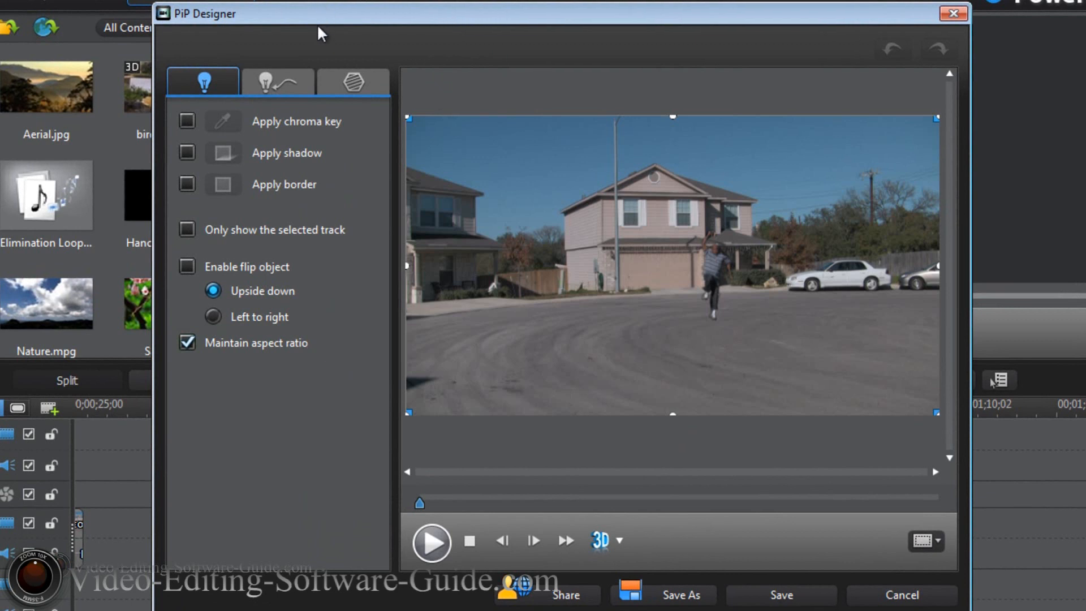
{"action": "left_click", "coordinate": [281, 82]}
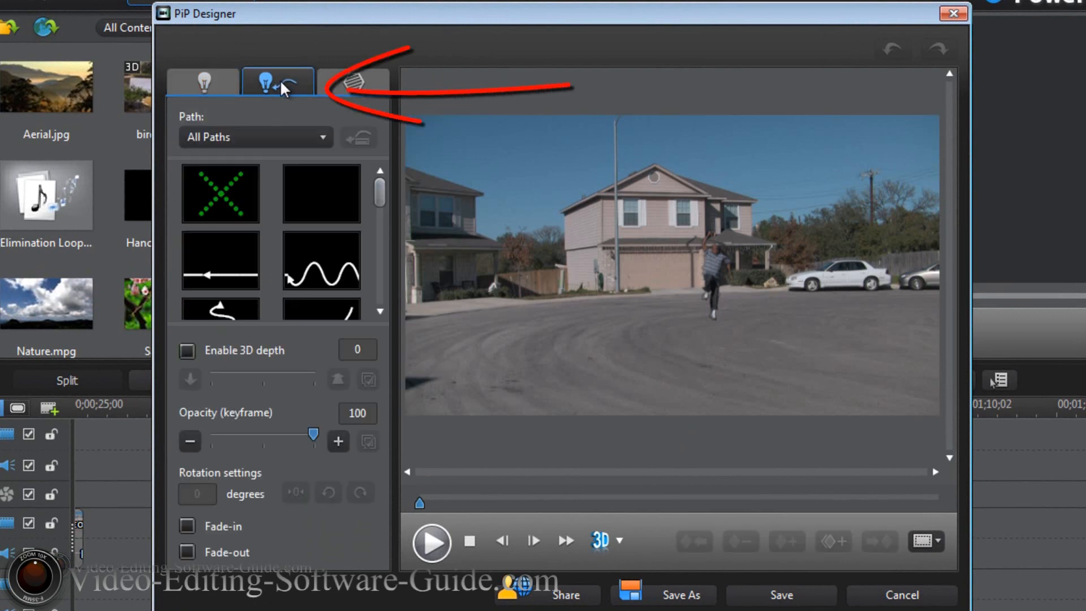
{"action": "left_click_drag", "start_coordinate": [378, 189], "coordinate": [378, 241]}
{"action": "left_click", "coordinate": [310, 261]}
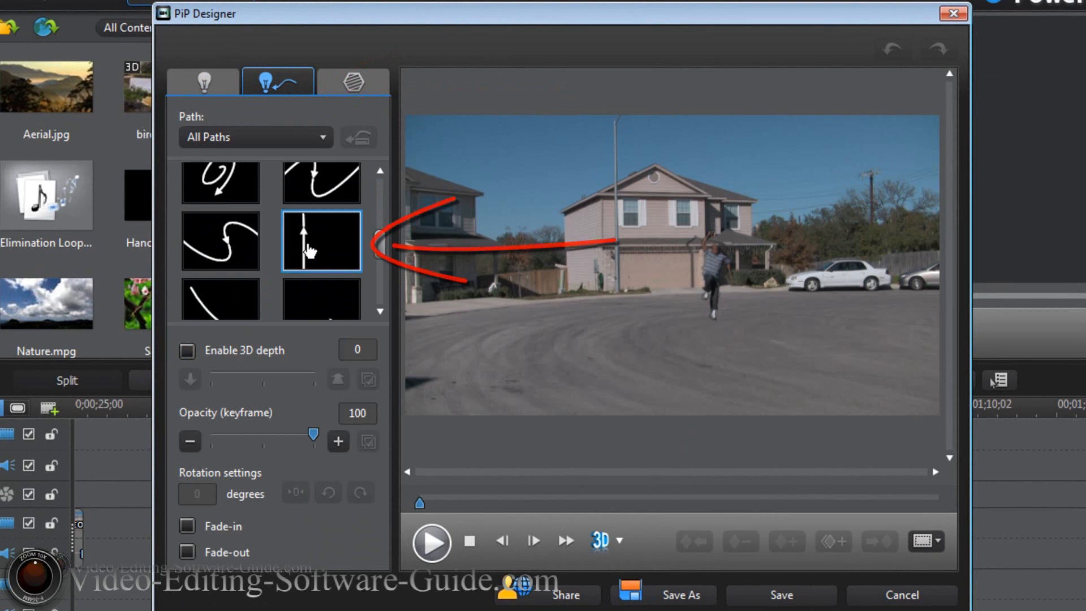
{"action": "left_click", "coordinate": [309, 250]}
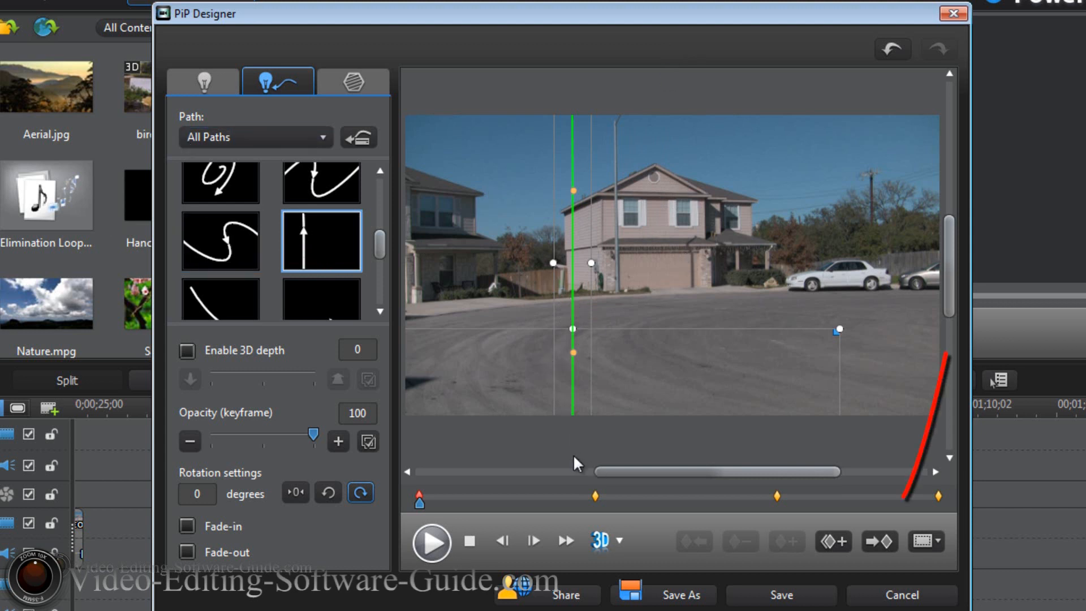
- Go through the path's four keyframes in both directions and examine the figure's position at each one
{"action": "left_click", "coordinate": [871, 540]}
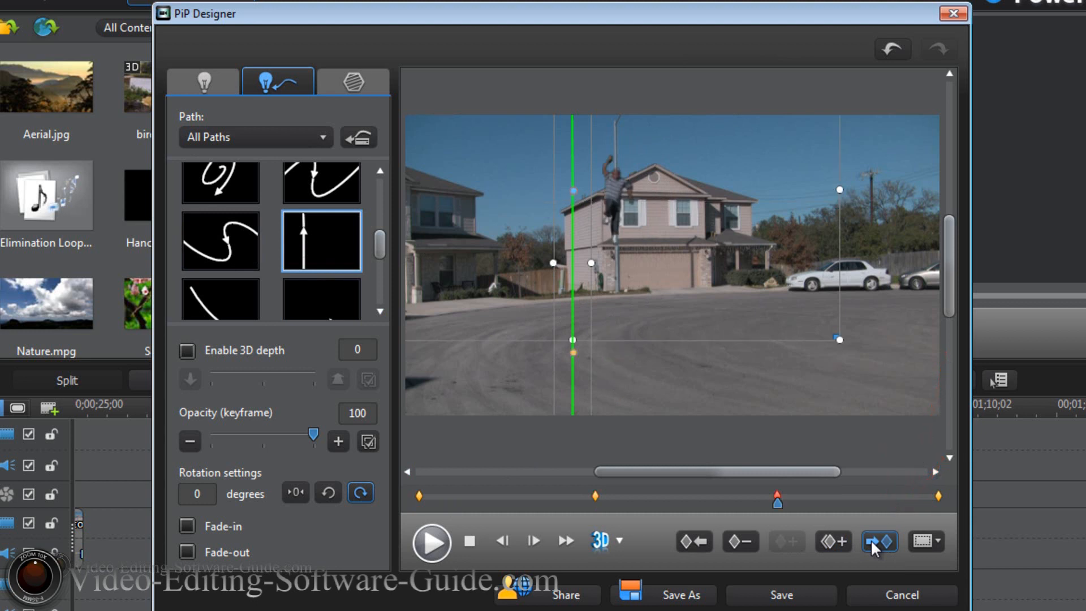
{"action": "left_click", "coordinate": [871, 540]}
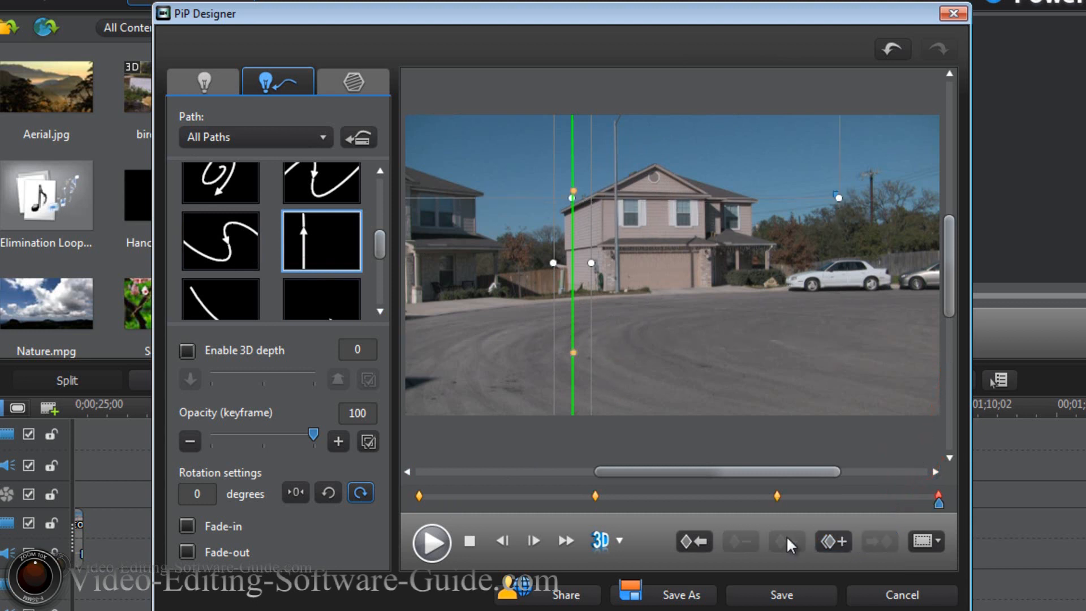
{"action": "left_click", "coordinate": [702, 539]}
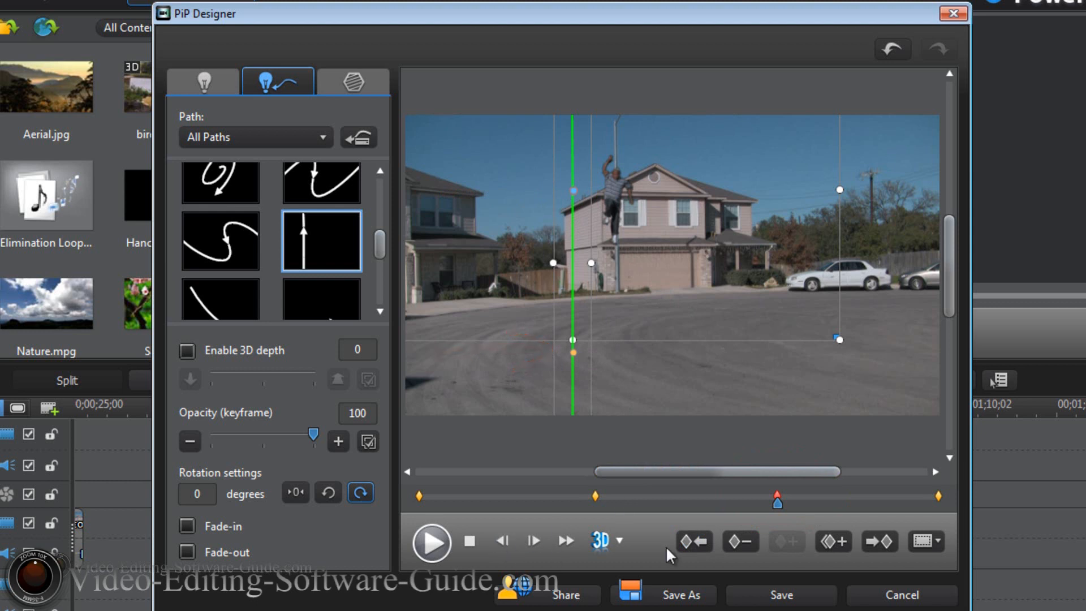
{"action": "left_click", "coordinate": [699, 543]}
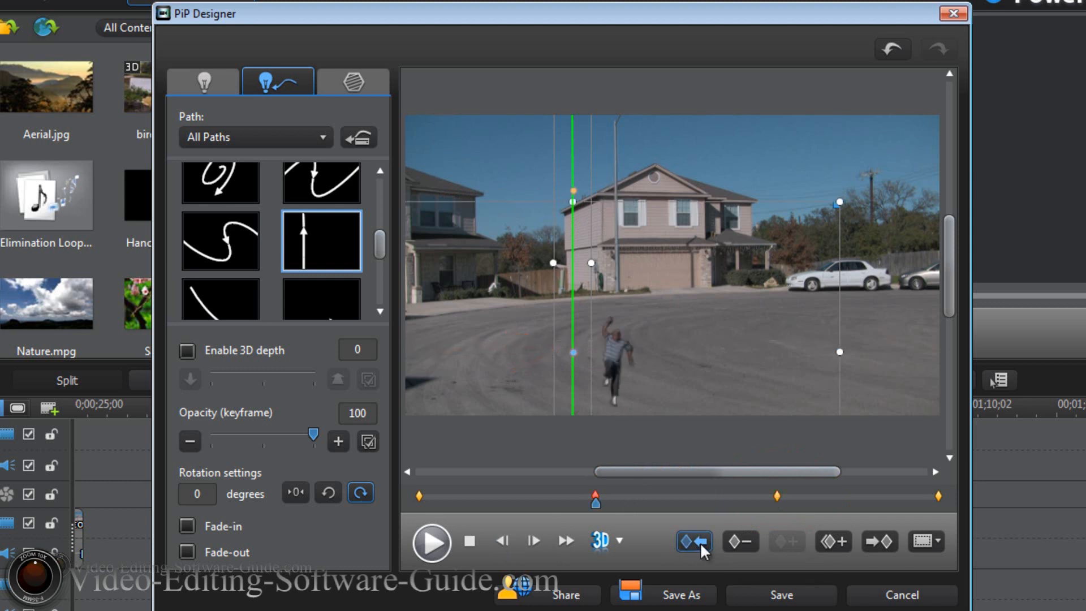
{"action": "left_click", "coordinate": [700, 542]}
{"action": "mouse_move", "coordinate": [940, 270]}
{"action": "left_mouse_down"}
{"action": "mouse_move", "coordinate": [952, 334]}
{"action": "mouse_move", "coordinate": [960, 265]}
{"action": "left_mouse_up"}
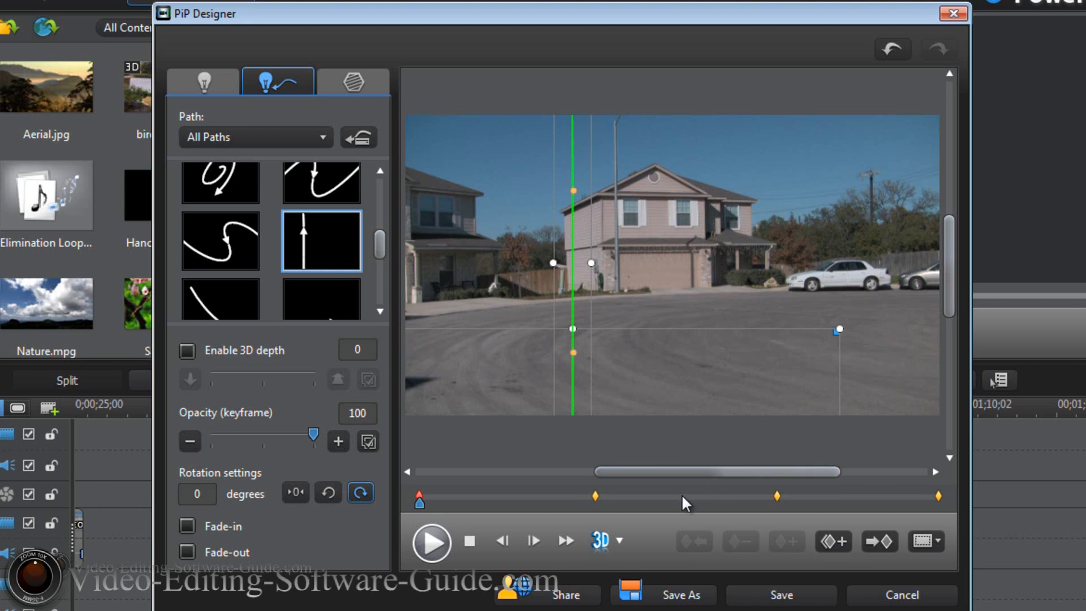
{"action": "left_click", "coordinate": [877, 541]}
{"action": "left_click", "coordinate": [878, 541]}
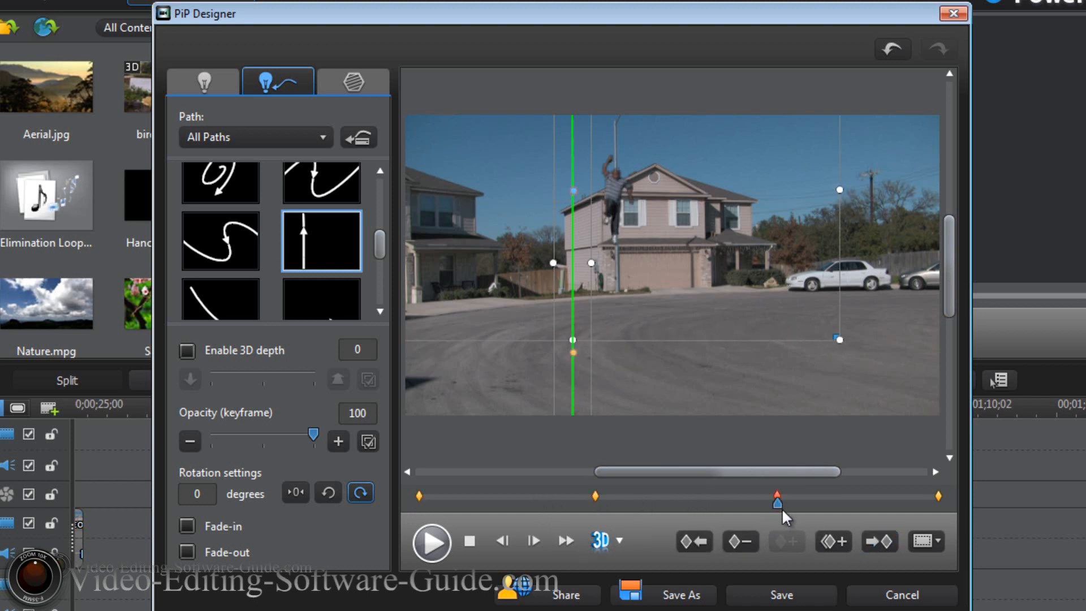
{"action": "left_click_drag", "start_coordinate": [948, 250], "coordinate": [961, 312]}
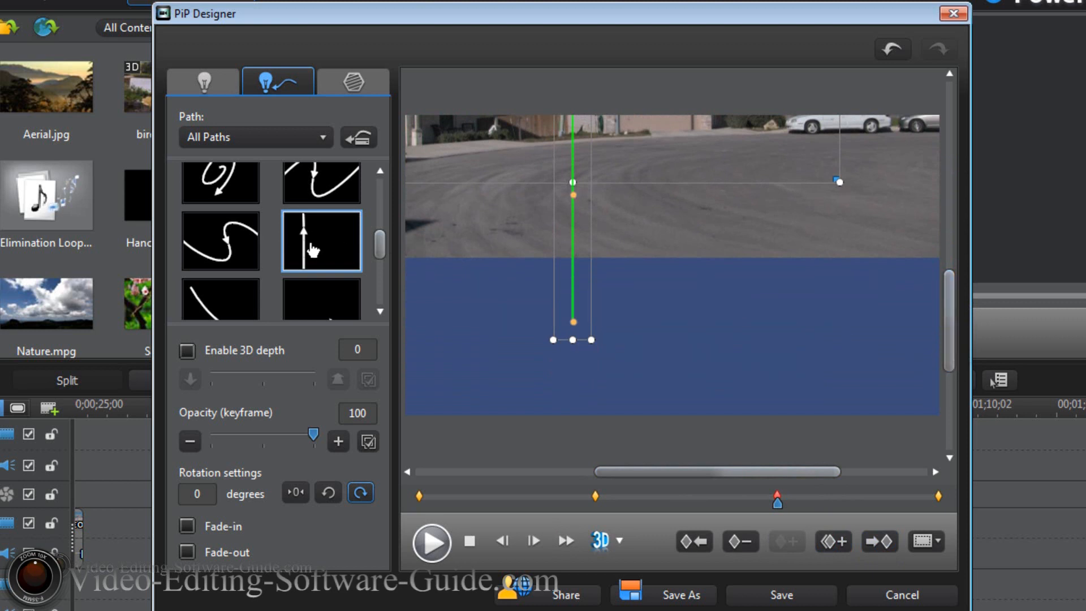
{"action": "mouse_move", "coordinate": [949, 329]}
{"action": "left_mouse_down"}
{"action": "mouse_move", "coordinate": [952, 267]}
{"action": "mouse_move", "coordinate": [954, 277]}
{"action": "left_mouse_up"}
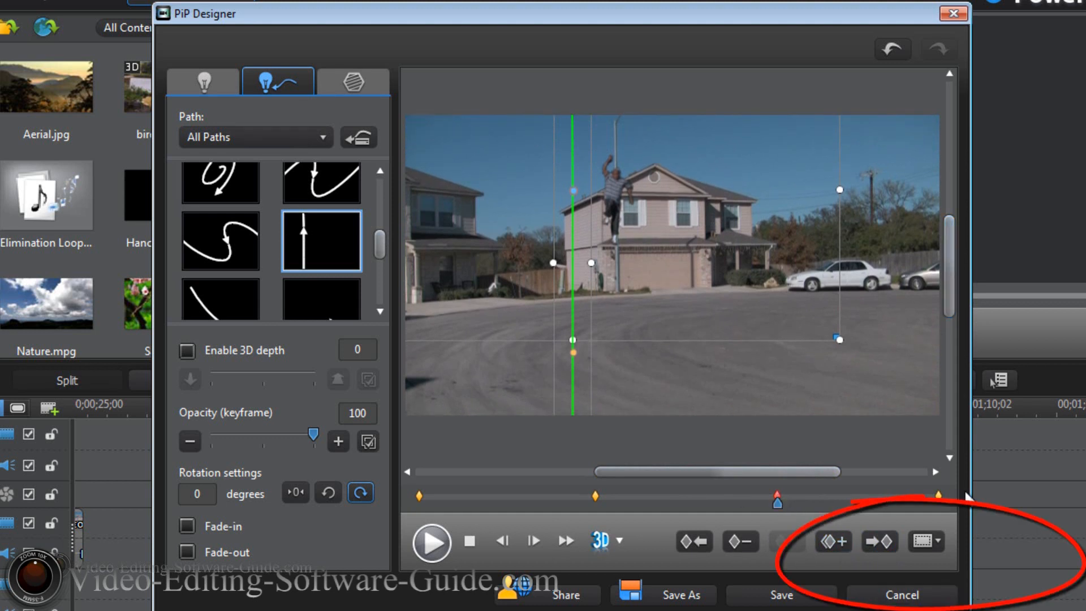
- Duplicate the next keyframe onto the path's third keyframe, and remove the second keyframe
{"action": "left_click", "coordinate": [840, 542]}
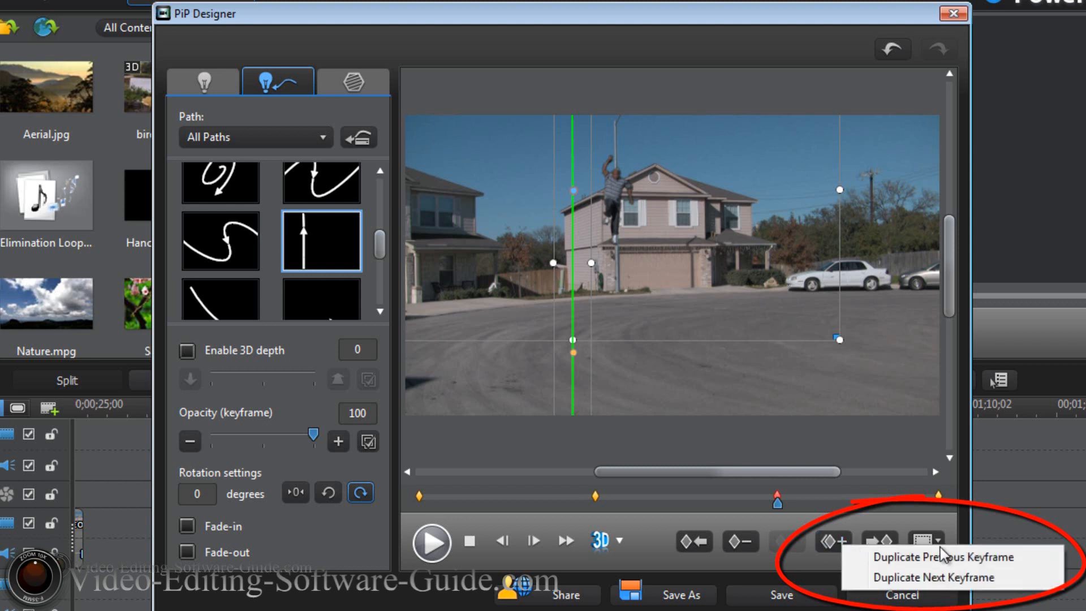
{"action": "left_click", "coordinate": [939, 577]}
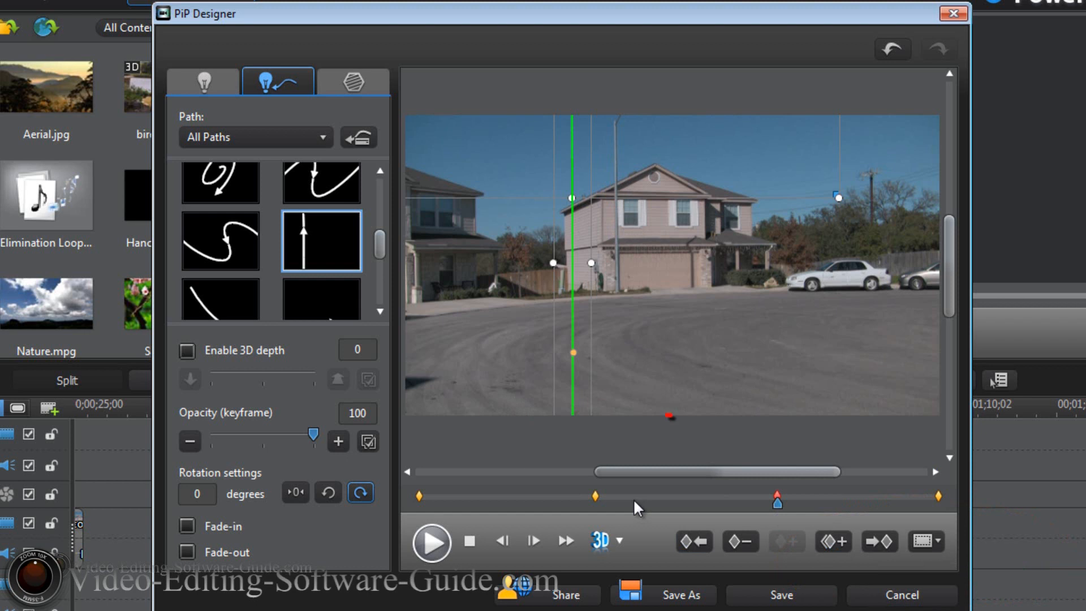
{"action": "left_click", "coordinate": [695, 541]}
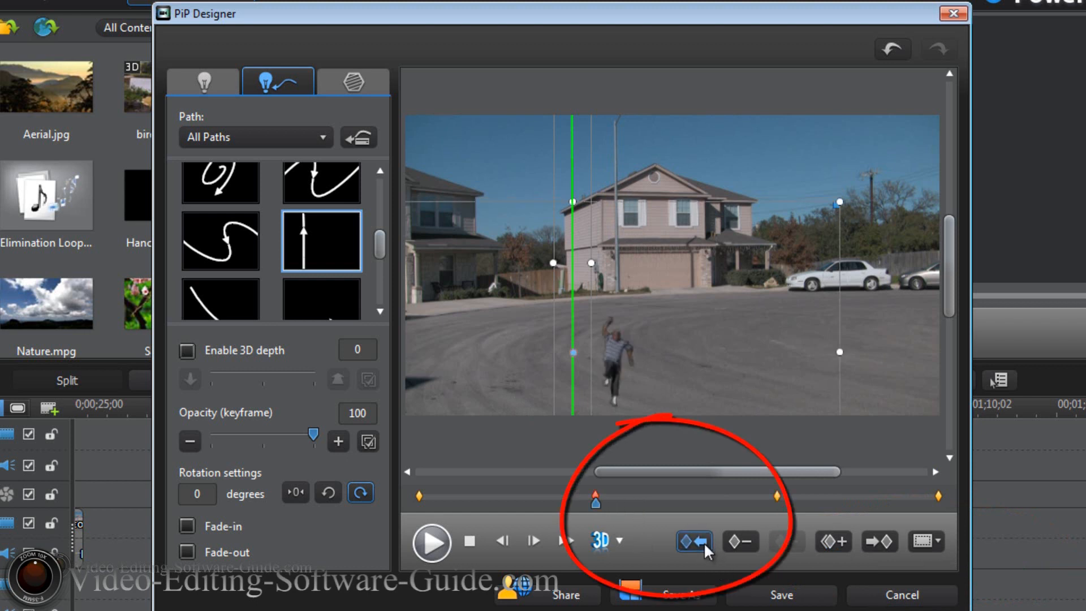
{"action": "left_click", "coordinate": [745, 541]}
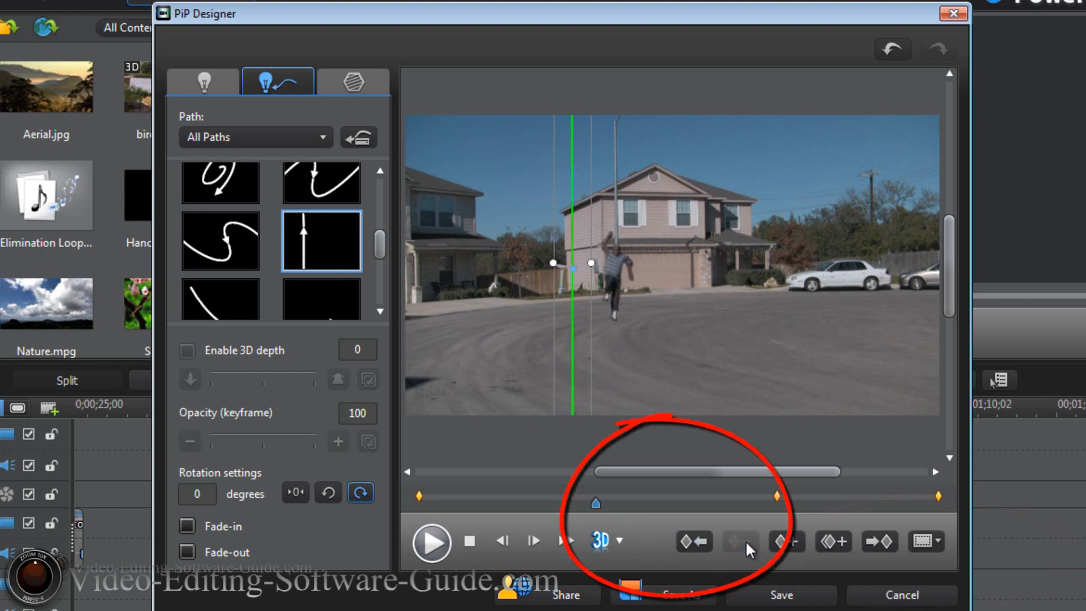
- At the first keyframe, move the image from below the frame so that it fills the frame, centred on it
{"action": "left_click", "coordinate": [698, 547]}
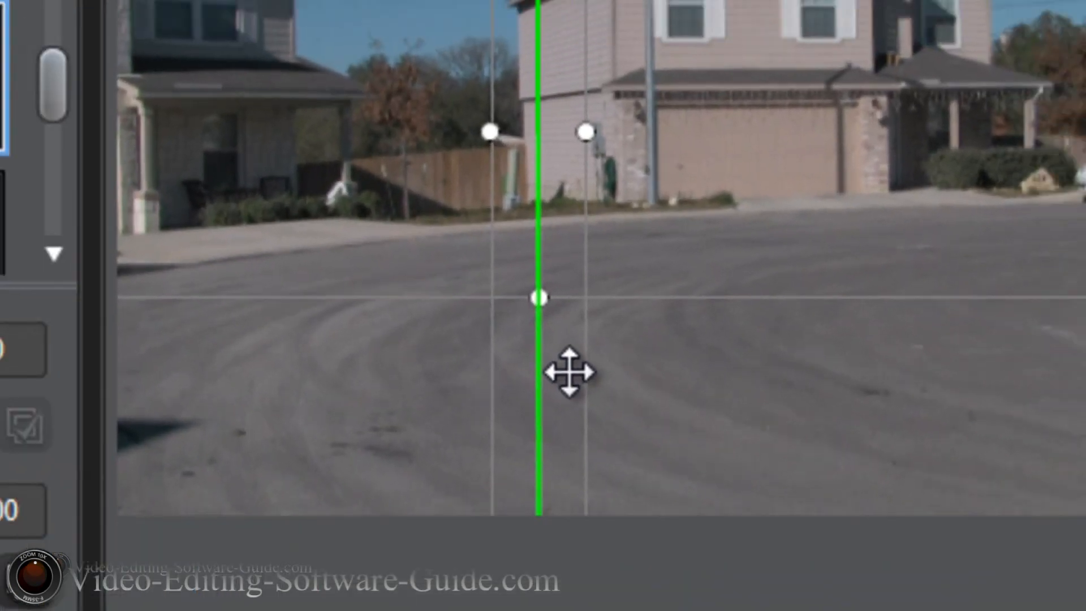
{"action": "left_click_drag", "start_coordinate": [569, 376], "coordinate": [844, 306]}
{"action": "left_click_drag", "start_coordinate": [664, 330], "coordinate": [673, 146]}
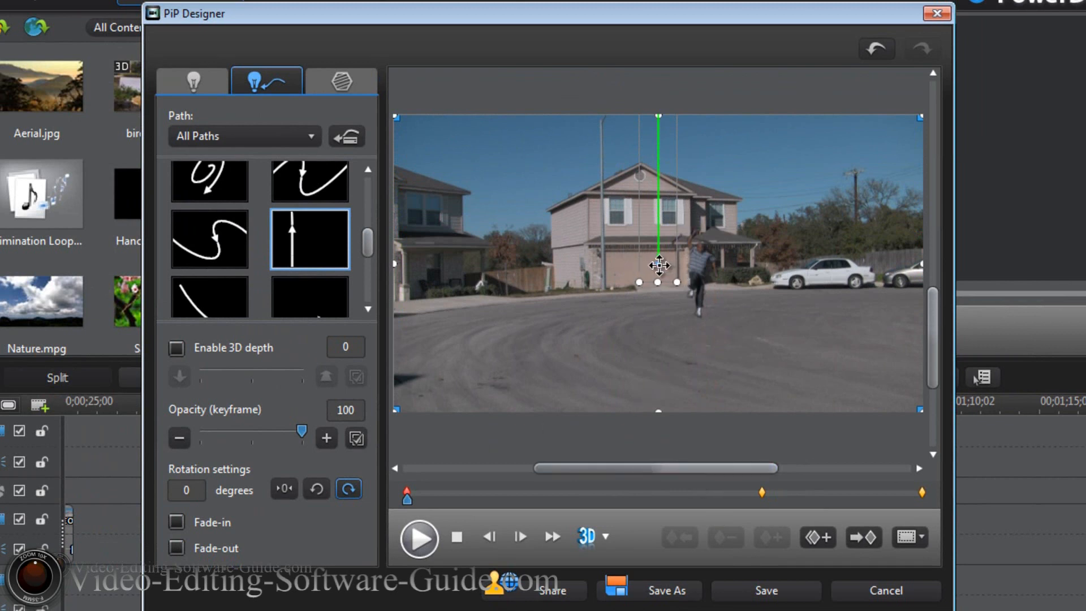
- Raise the first keyframe's image to the house's roof peak and shrink it to a tiny figure in the sky
{"action": "left_click_drag", "start_coordinate": [658, 265], "coordinate": [657, 164]}
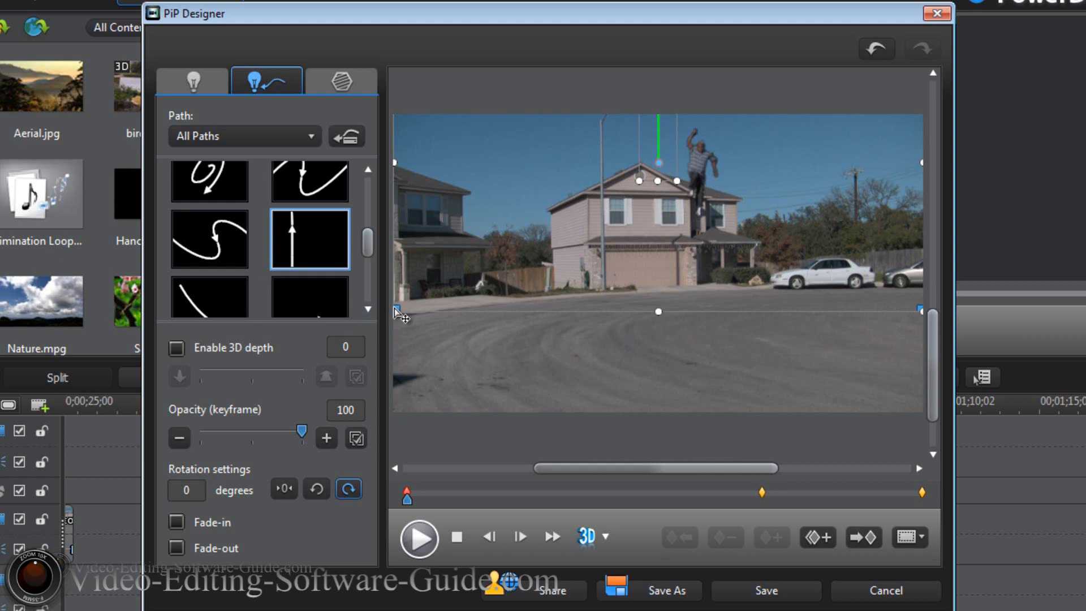
{"action": "left_click_drag", "start_coordinate": [405, 289], "coordinate": [626, 181]}
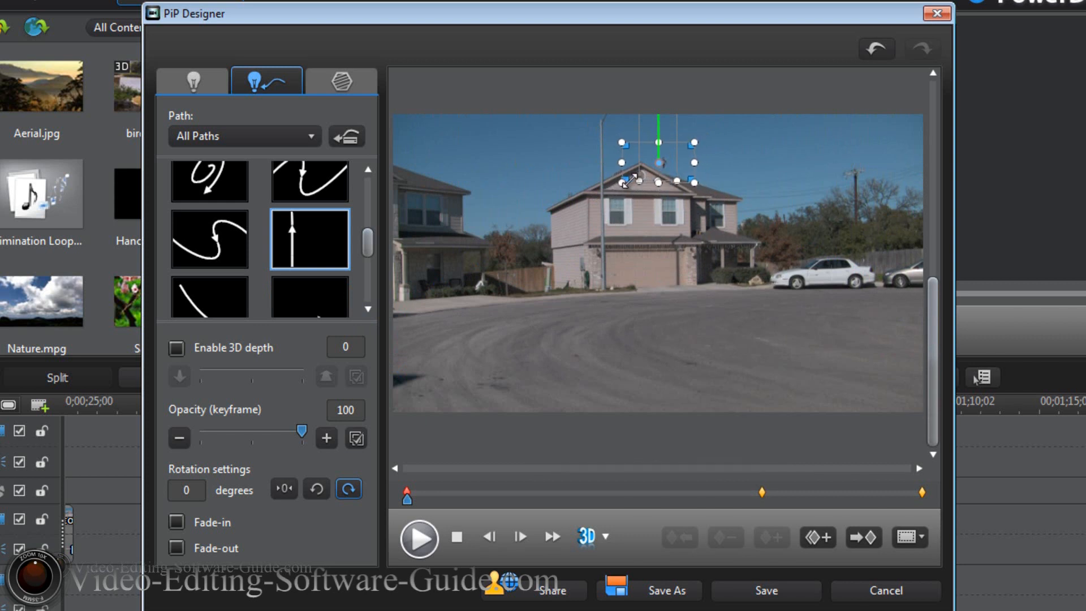
{"action": "left_click", "coordinate": [857, 535]}
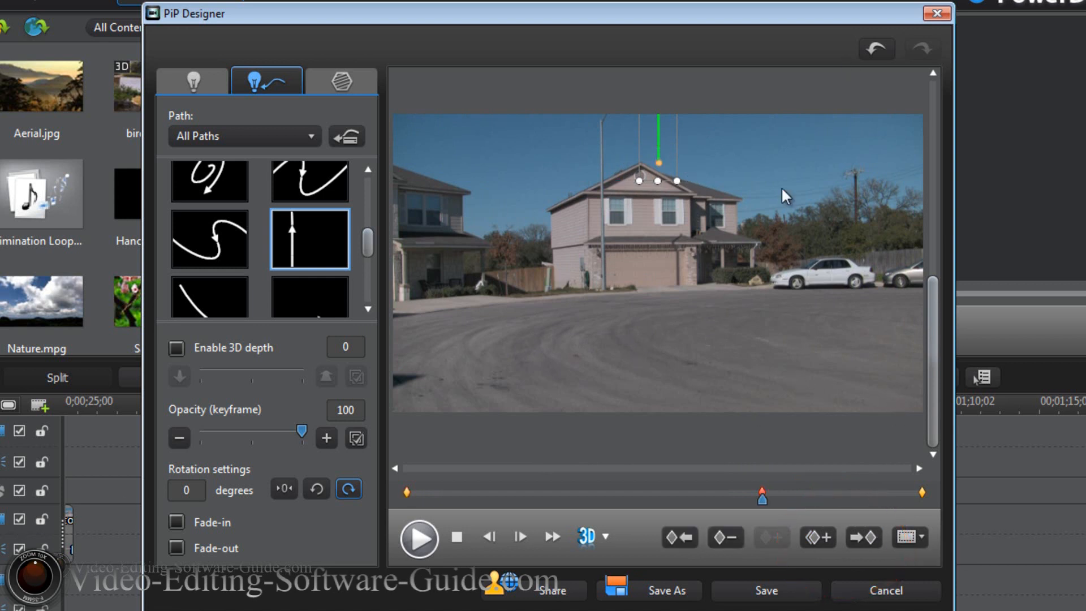
- At the last keyframe, lower the image from above the frame until it fills the frame, centred on it
{"action": "left_click_drag", "start_coordinate": [934, 389], "coordinate": [937, 183]}
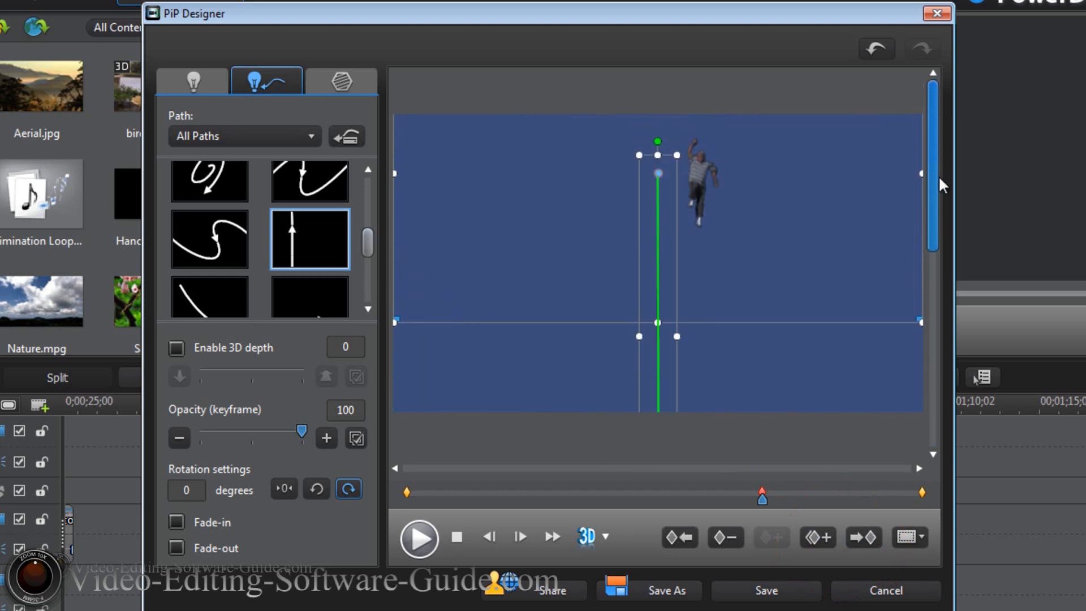
{"action": "left_click_drag", "start_coordinate": [938, 175], "coordinate": [946, 446]}
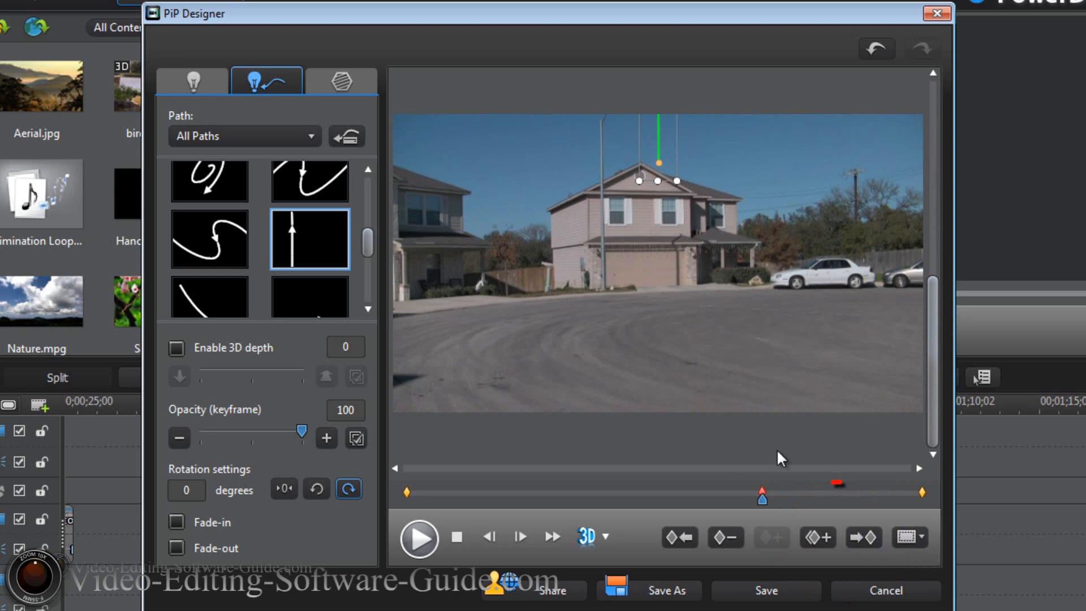
{"action": "left_click", "coordinate": [867, 538]}
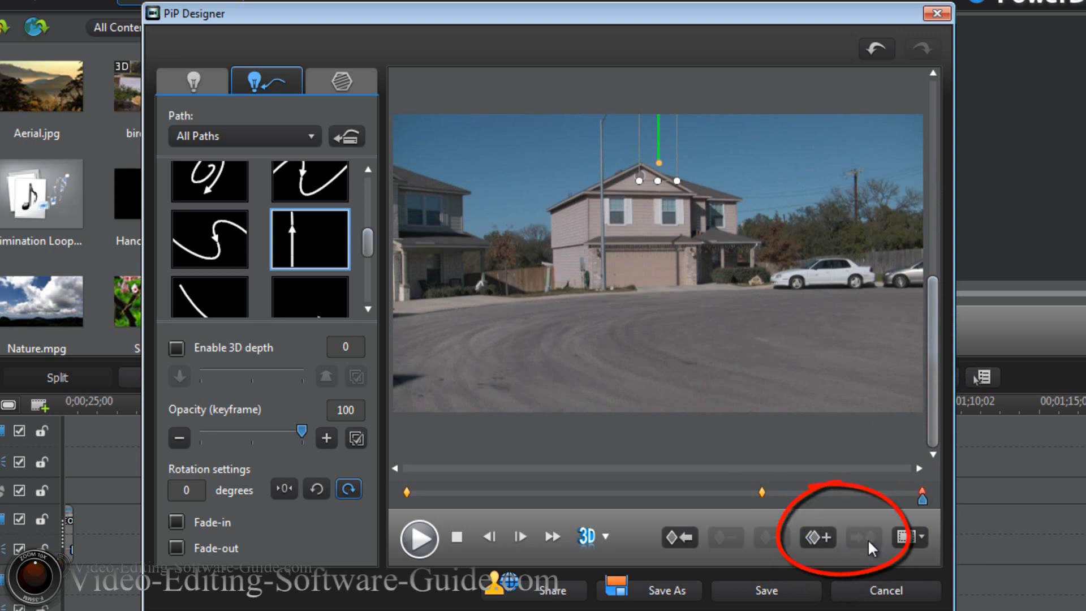
{"action": "left_click_drag", "start_coordinate": [931, 361], "coordinate": [944, 148]}
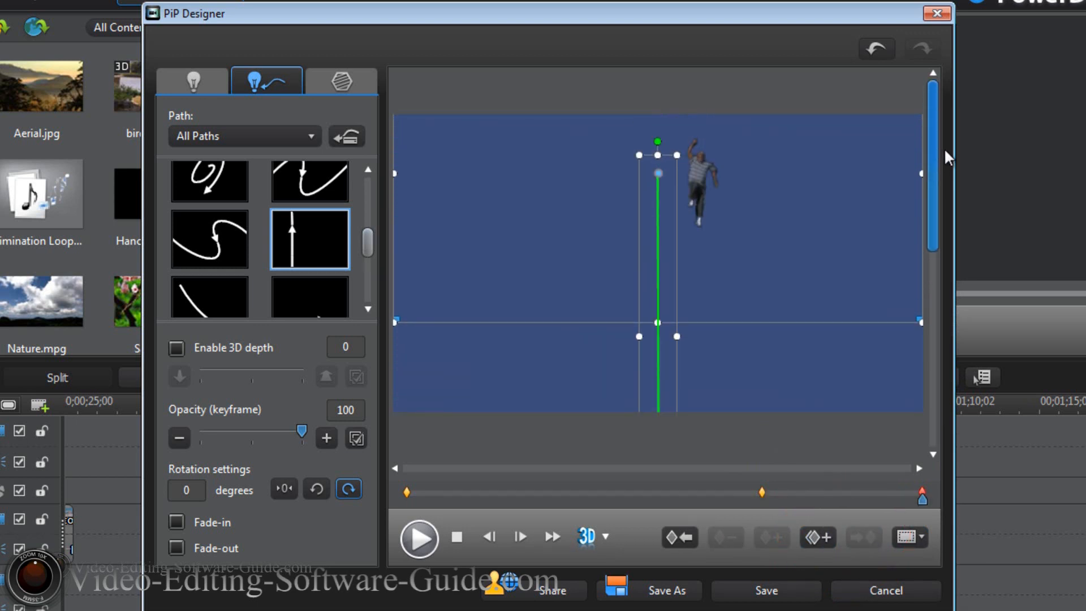
{"action": "left_click", "coordinate": [658, 177]}
{"action": "left_click_drag", "start_coordinate": [659, 179], "coordinate": [662, 460]}
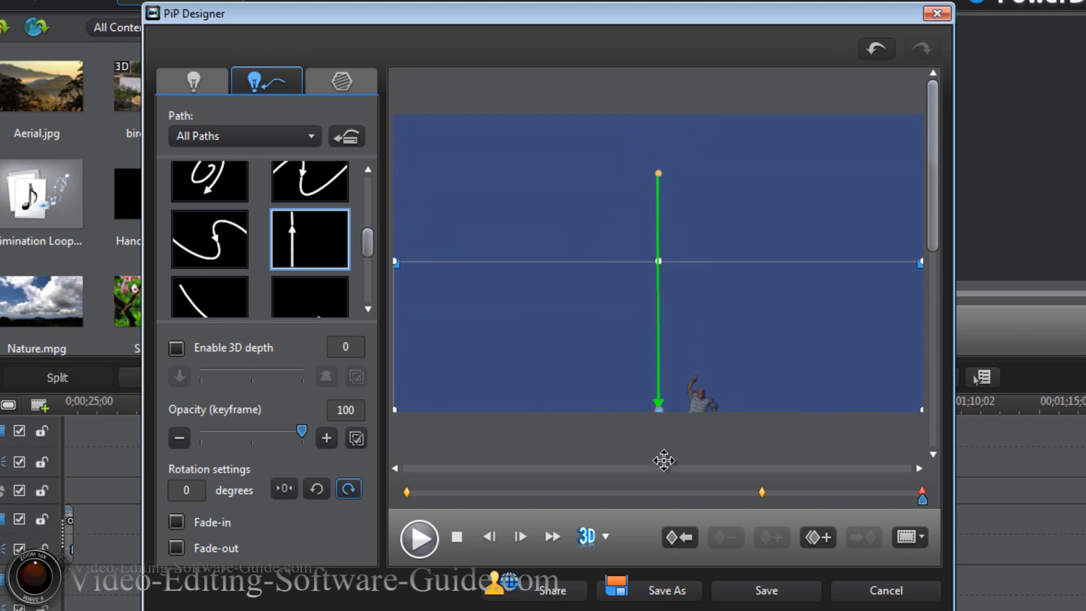
{"action": "left_click_drag", "start_coordinate": [937, 231], "coordinate": [929, 329]}
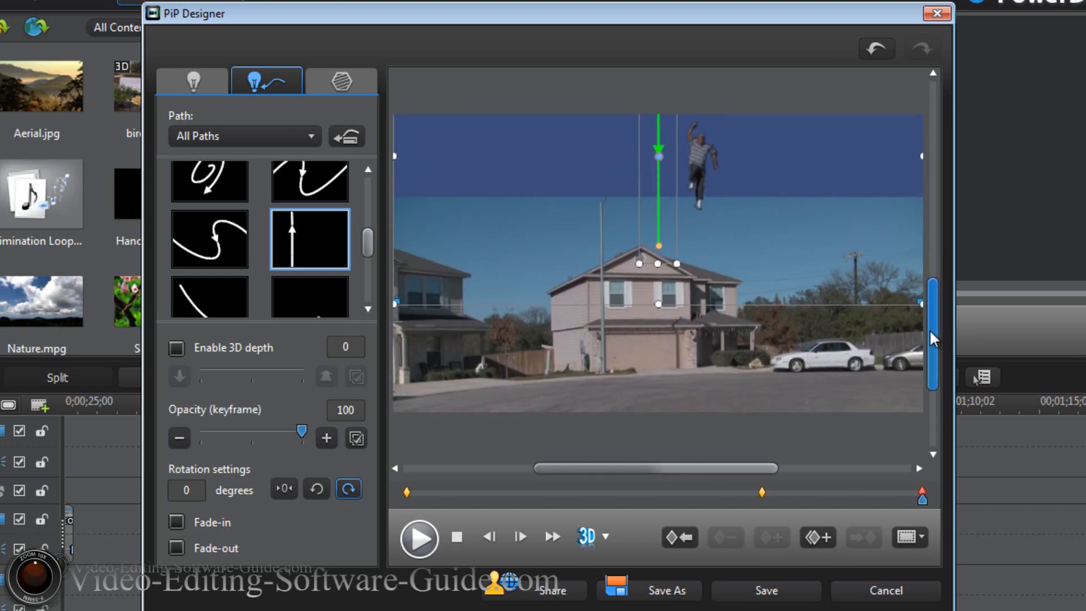
{"action": "left_click_drag", "start_coordinate": [660, 153], "coordinate": [658, 278]}
{"action": "mouse_move", "coordinate": [927, 310]}
{"action": "left_mouse_down"}
{"action": "mouse_move", "coordinate": [928, 368]}
{"action": "mouse_move", "coordinate": [932, 328]}
{"action": "left_mouse_up"}
{"action": "left_click_drag", "start_coordinate": [663, 203], "coordinate": [664, 263]}
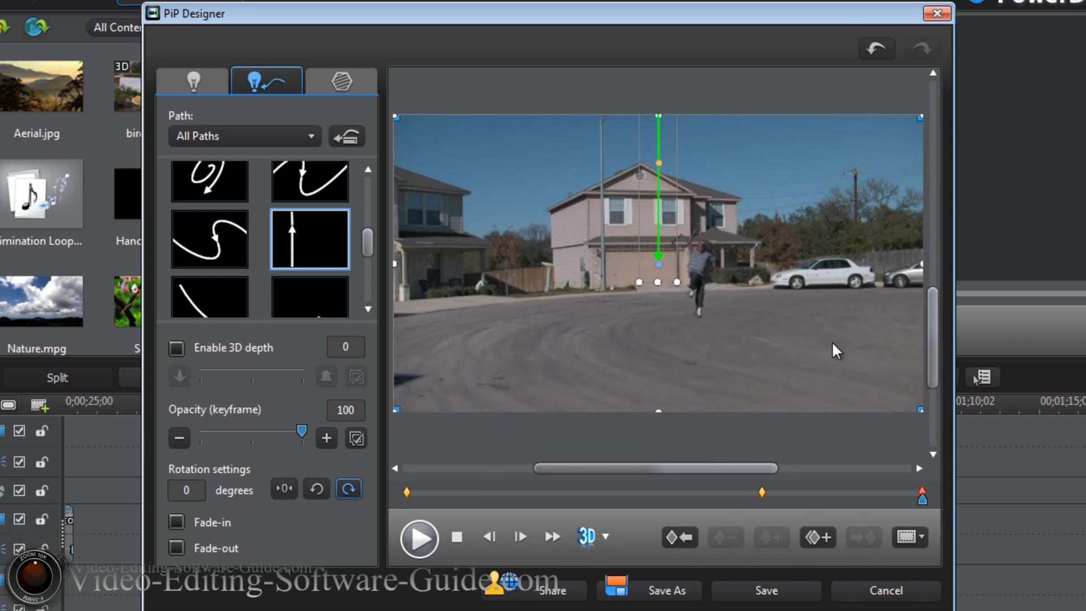
- Return to the first keyframe, play the landing animation through, and save the PiP changes
{"action": "left_click", "coordinate": [683, 538]}
{"action": "left_click", "coordinate": [684, 540]}
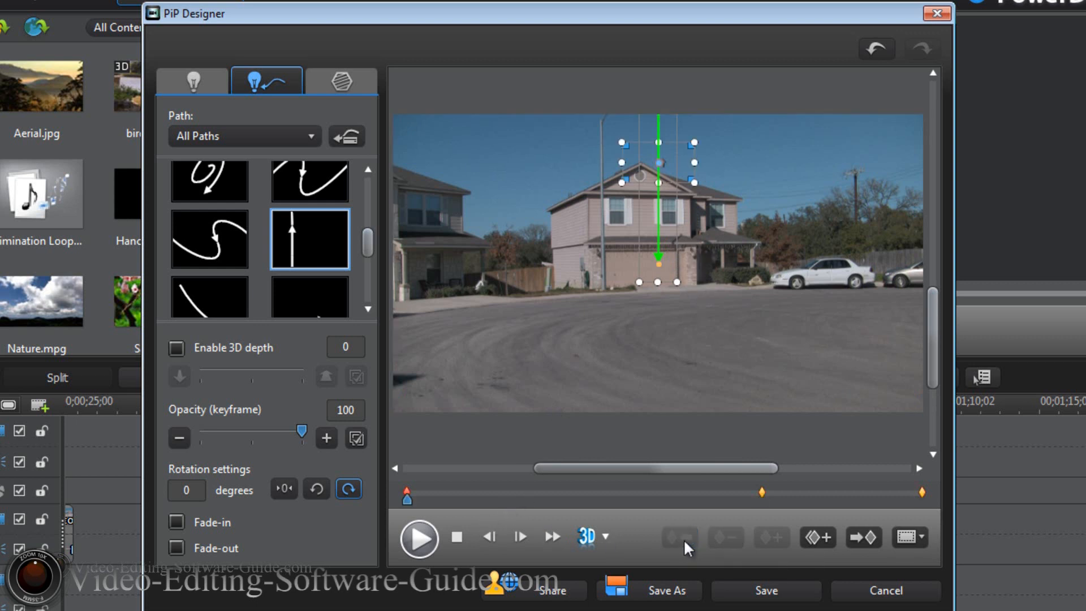
{"action": "left_click", "coordinate": [425, 538]}
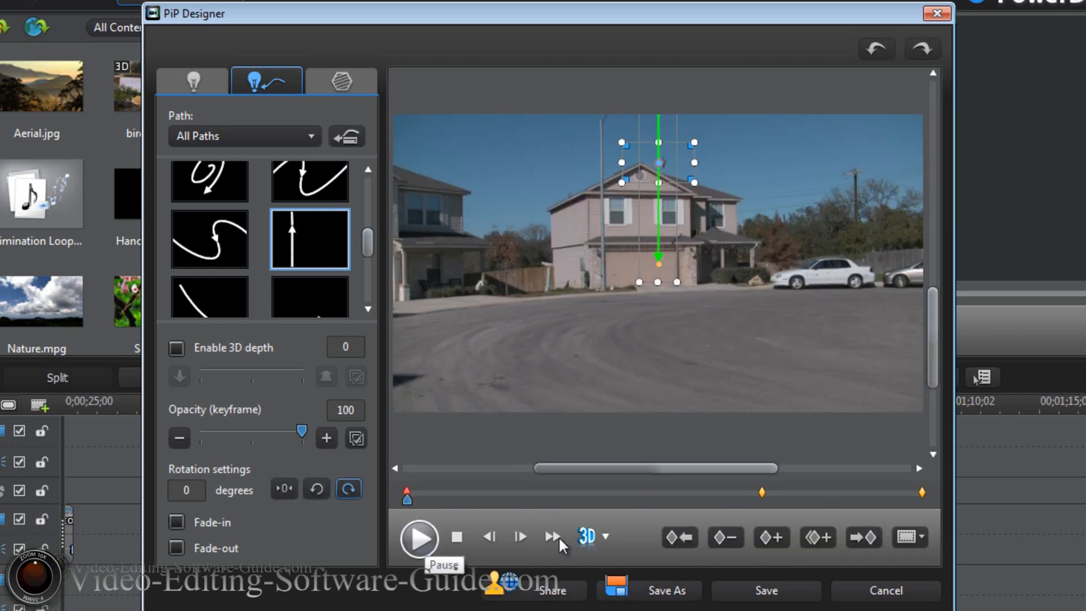
{"action": "left_click", "coordinate": [429, 538]}
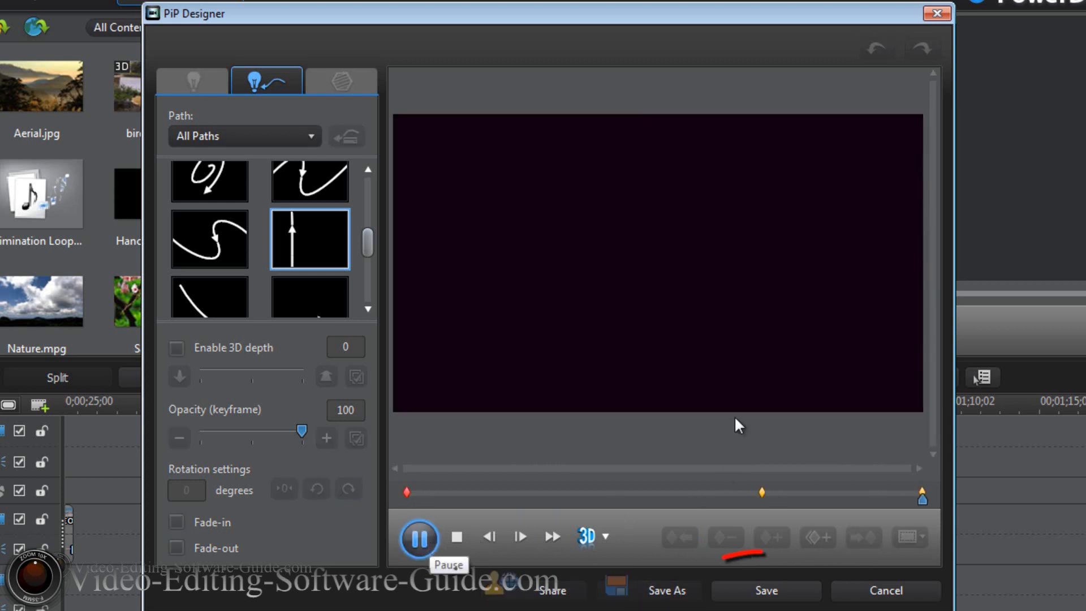
{"action": "left_click", "coordinate": [788, 586]}
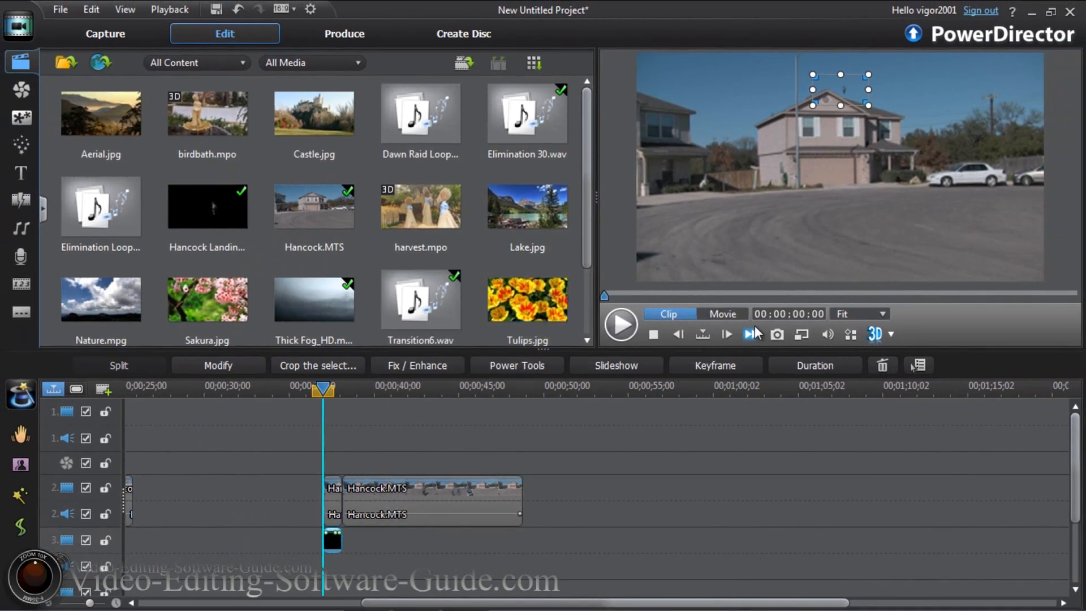
- In movie mode, step back and forth frame by frame around 00;00;38;04 and compare the figure's position across the cut between the Hancock.MTS clips
{"action": "left_click", "coordinate": [707, 314]}
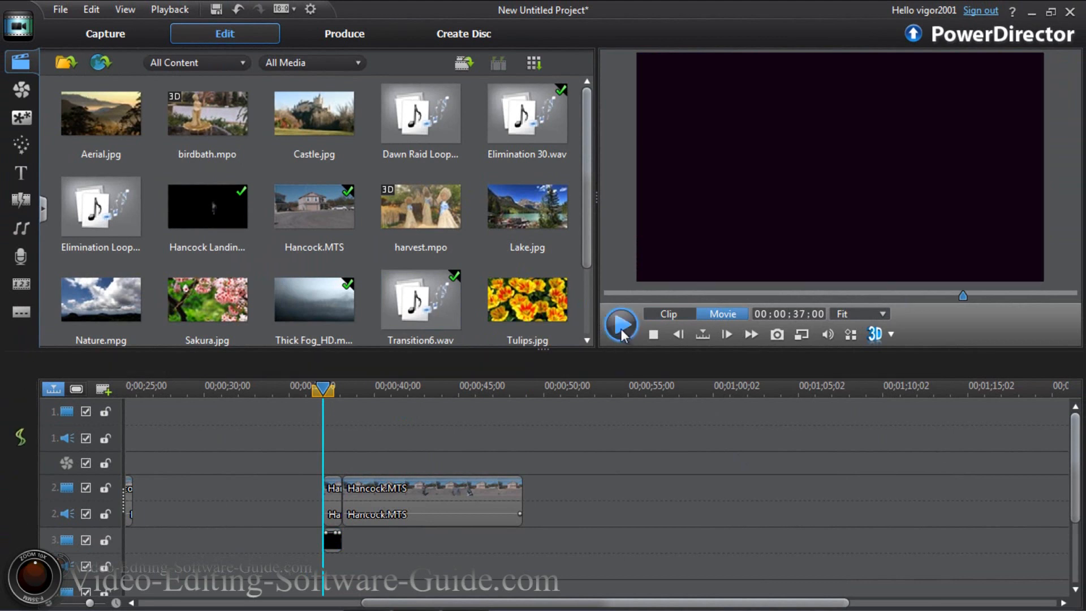
{"action": "left_click_drag", "start_coordinate": [324, 389], "coordinate": [336, 392]}
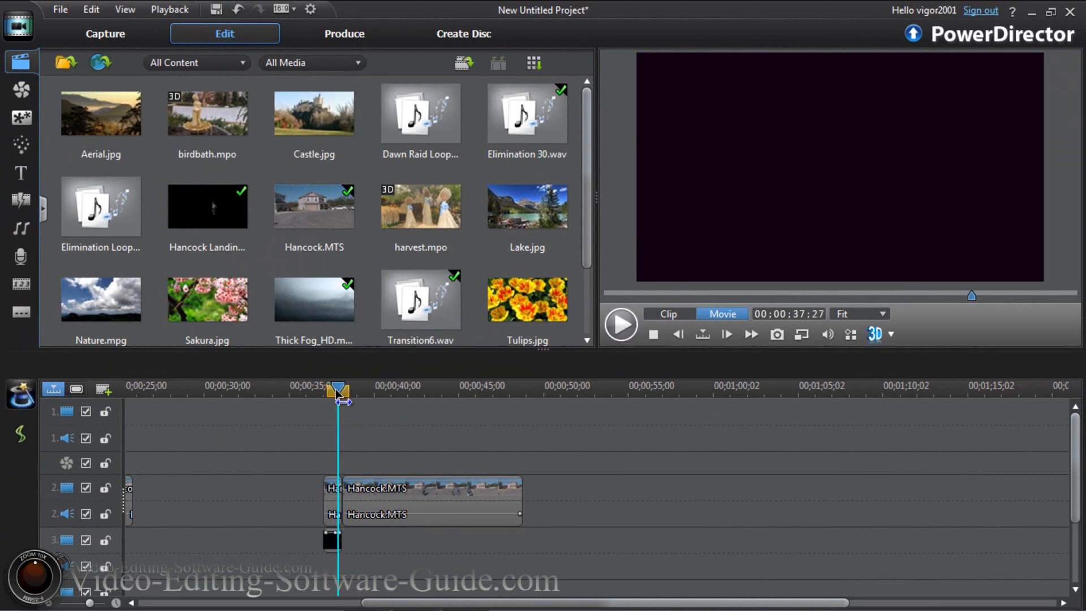
{"action": "left_click", "coordinate": [726, 333]}
{"action": "left_click", "coordinate": [726, 333]}
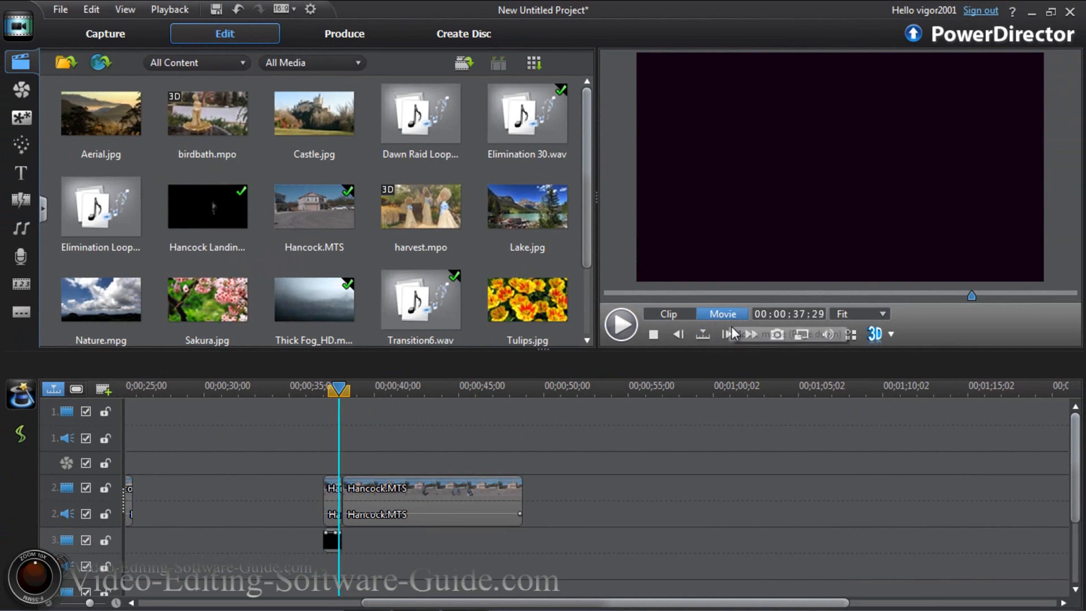
{"action": "left_click", "coordinate": [726, 333]}
{"action": "left_click", "coordinate": [726, 334]}
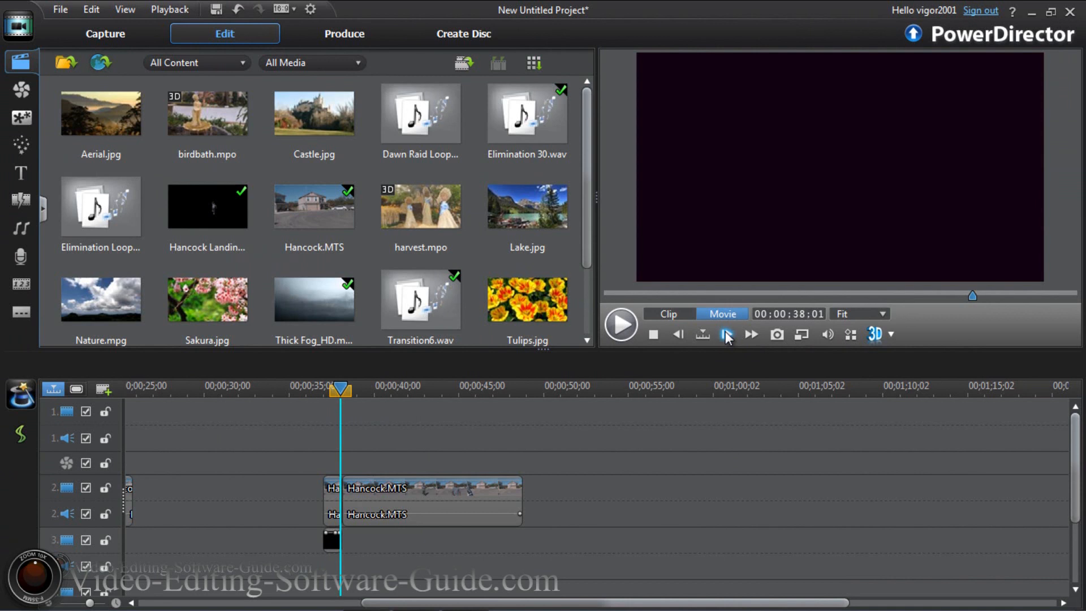
{"action": "left_click", "coordinate": [726, 334]}
{"action": "left_click", "coordinate": [726, 333]}
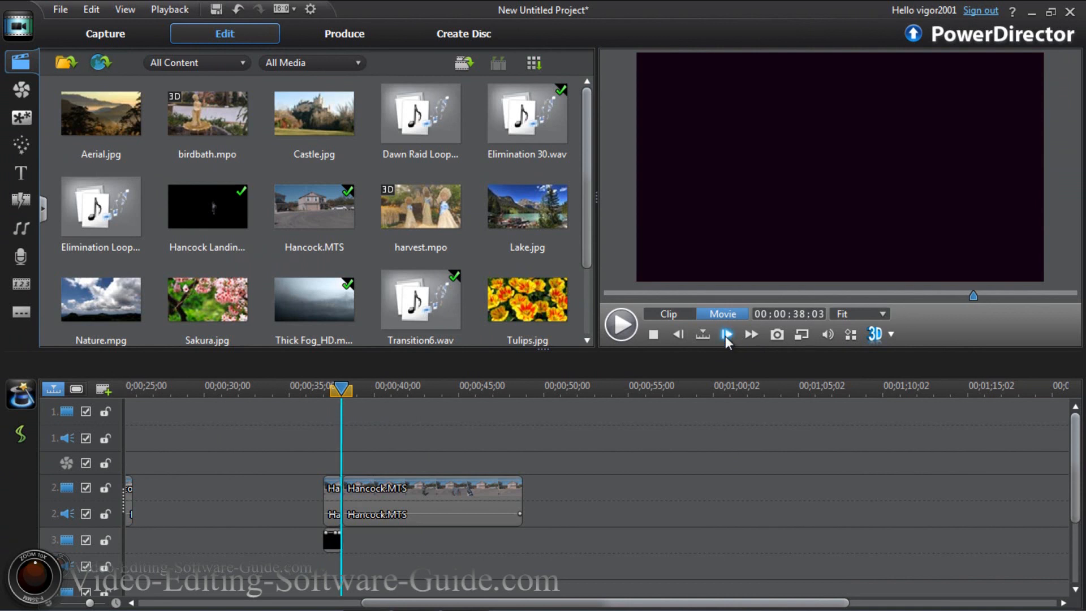
{"action": "left_click", "coordinate": [726, 333]}
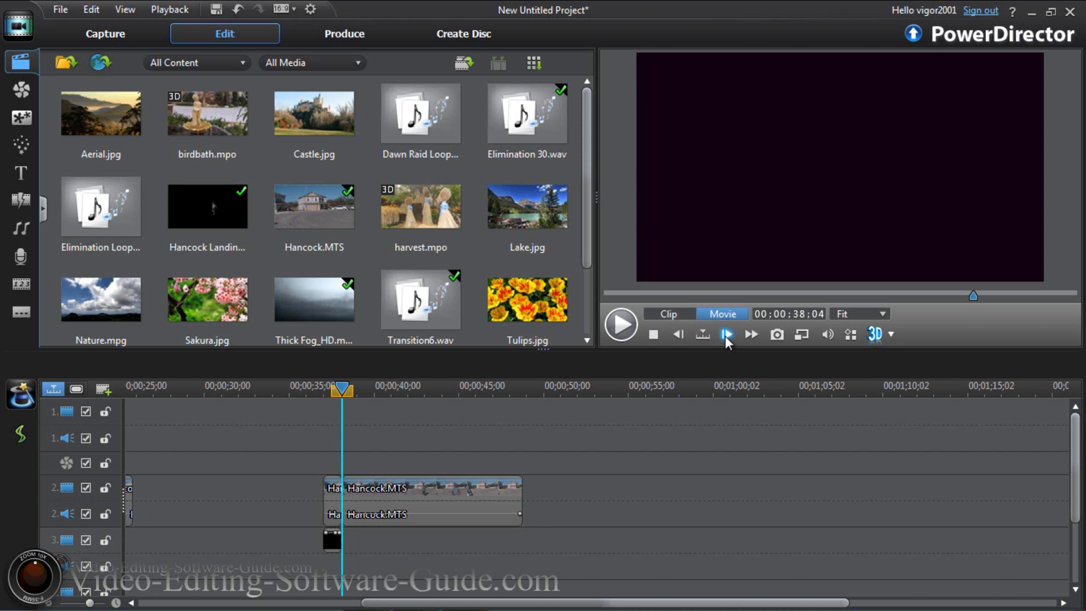
{"action": "left_click", "coordinate": [726, 333]}
{"action": "left_click", "coordinate": [726, 334]}
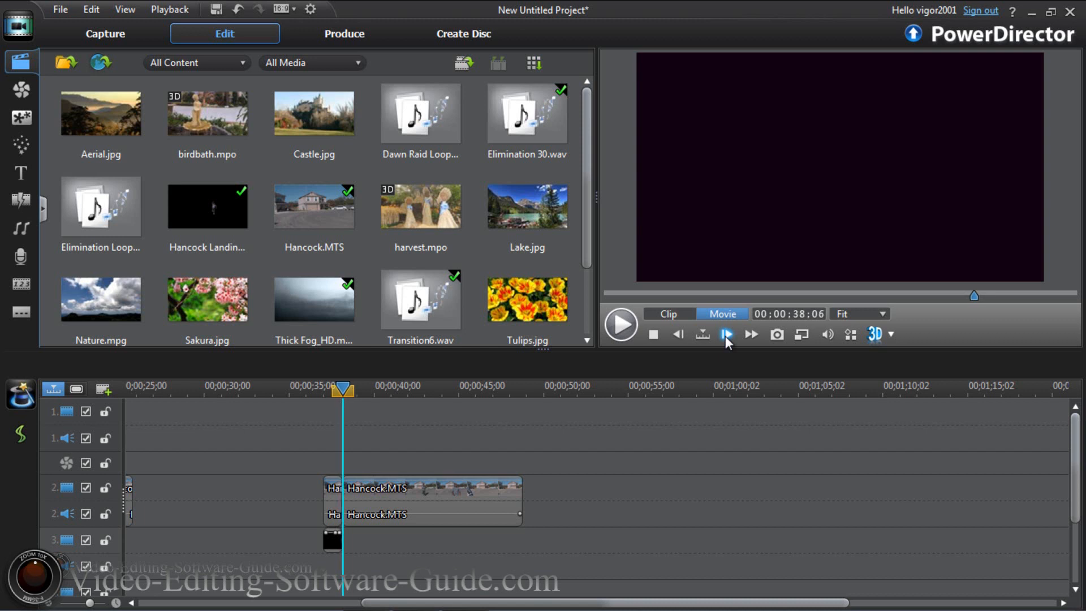
{"action": "left_click", "coordinate": [726, 334]}
{"action": "left_click", "coordinate": [726, 334]}
{"action": "left_click", "coordinate": [677, 334]}
{"action": "left_click", "coordinate": [677, 334]}
{"action": "left_click", "coordinate": [676, 335]}
{"action": "left_click", "coordinate": [677, 335]}
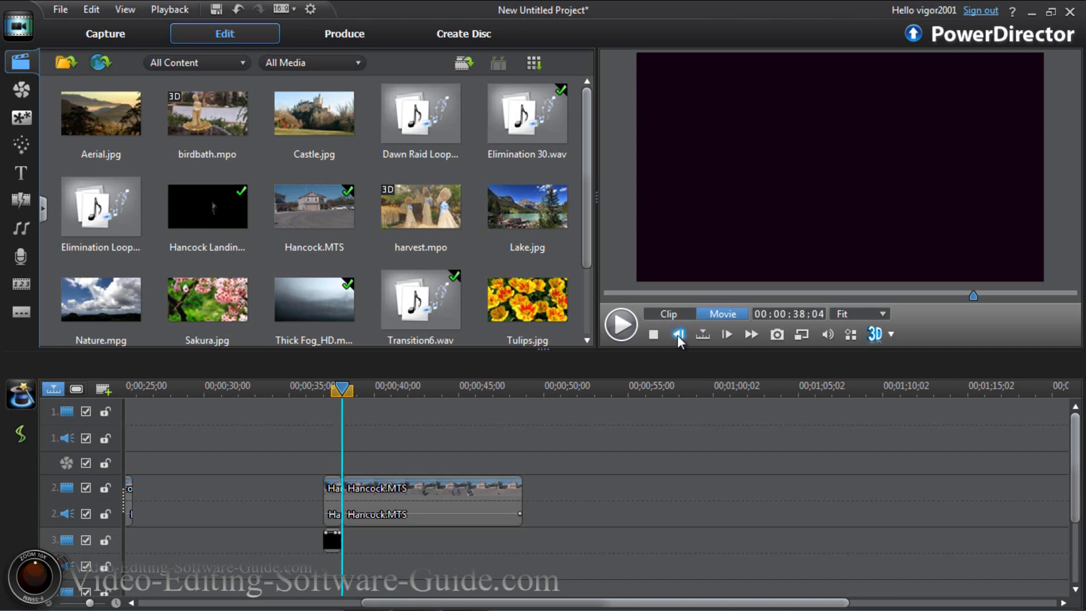
{"action": "left_click", "coordinate": [725, 334]}
{"action": "left_click", "coordinate": [678, 334]}
- Reopen the landing image's motion settings, lower the whole path so the figure lands further down on the street, and save
{"action": "left_click", "coordinate": [334, 546]}
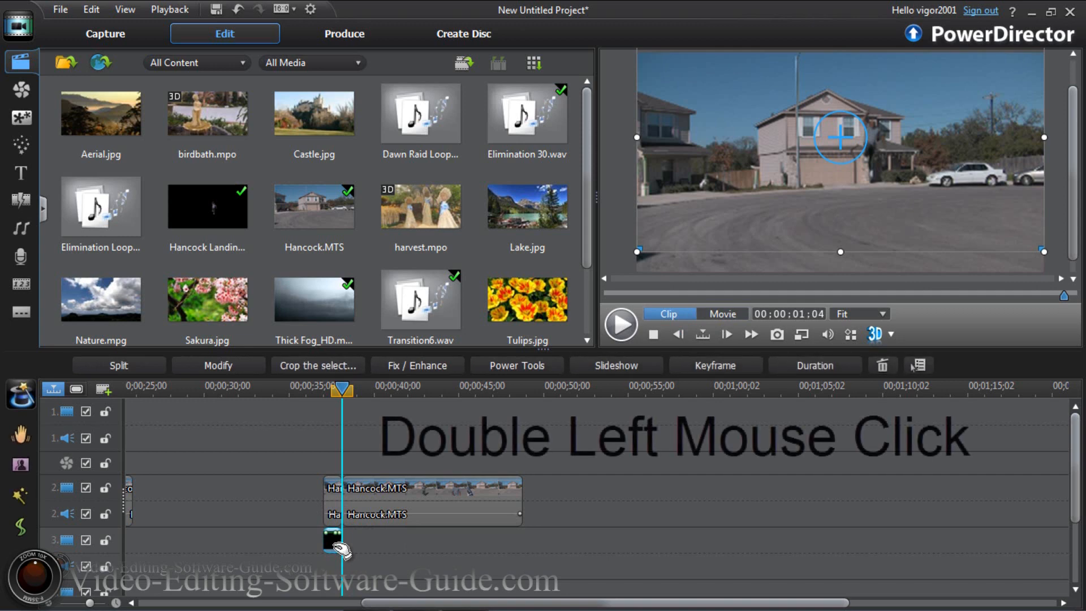
{"action": "double_click", "coordinate": [334, 542]}
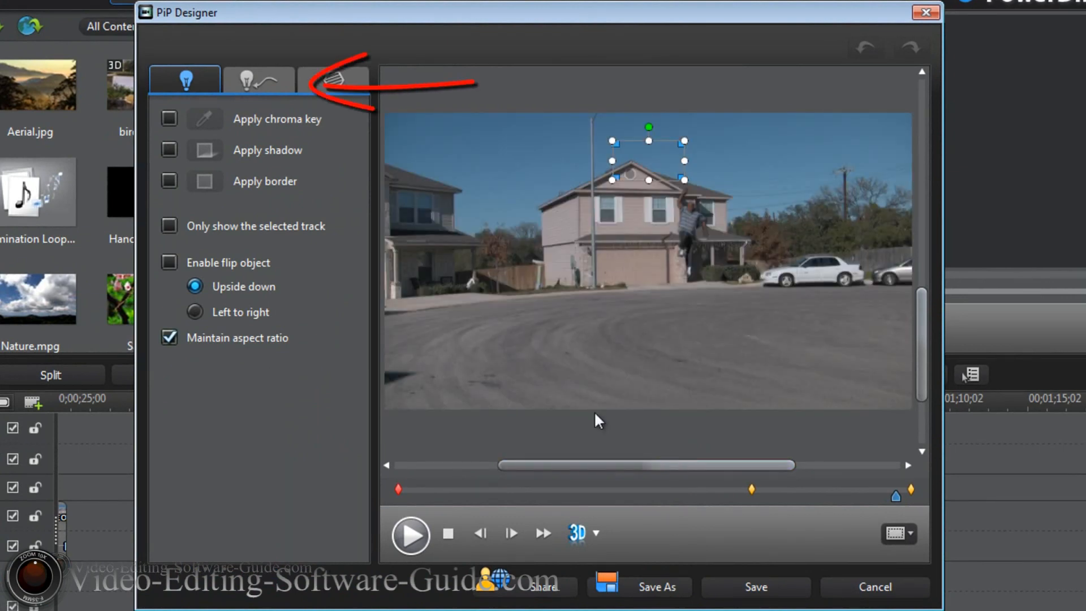
{"action": "left_click", "coordinate": [270, 87]}
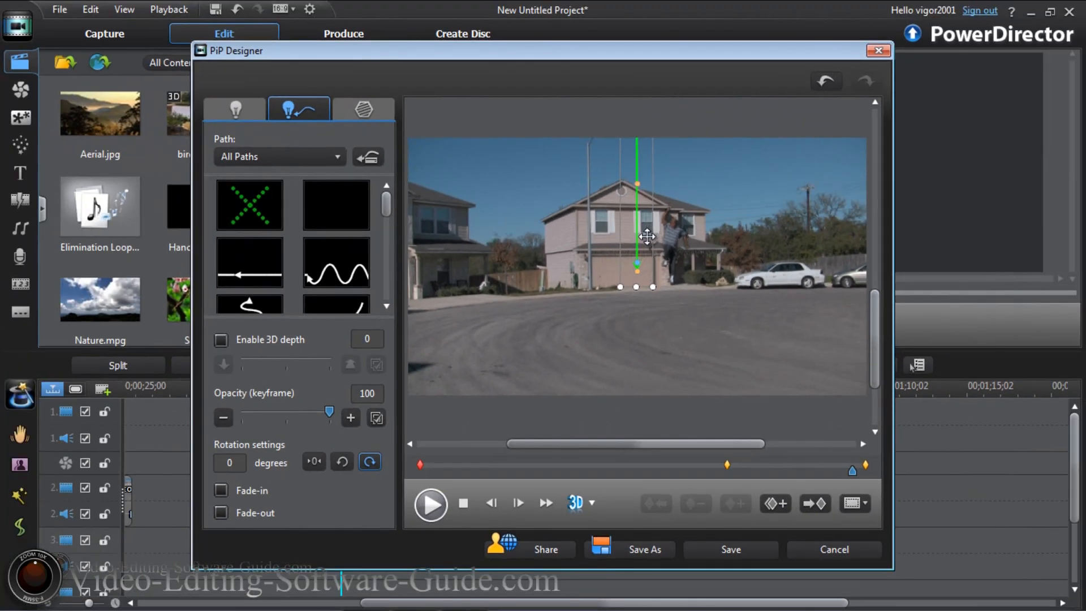
{"action": "left_click_drag", "start_coordinate": [646, 237], "coordinate": [647, 259]}
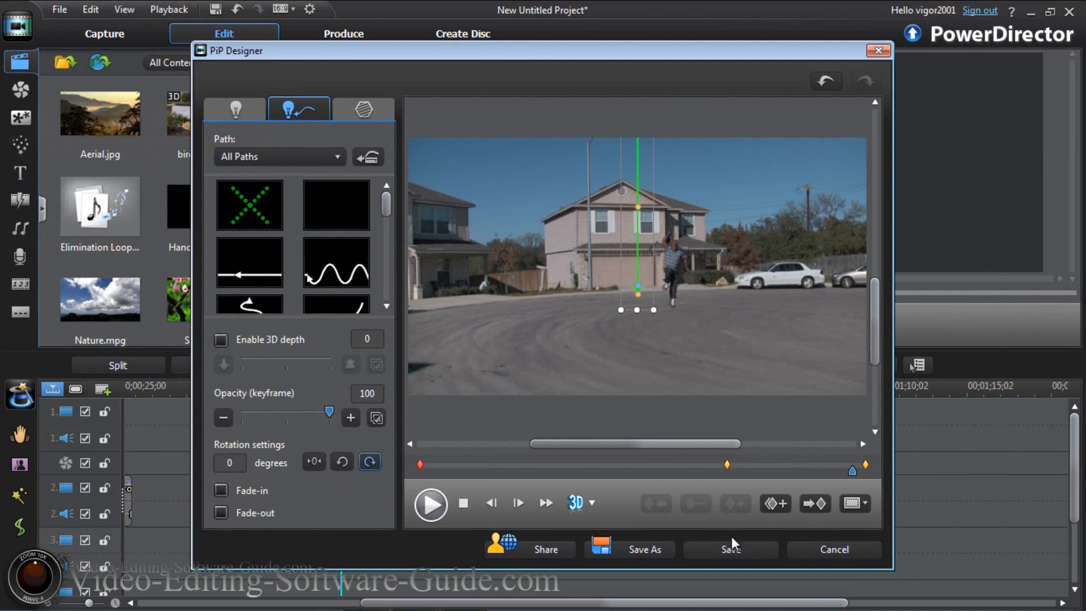
{"action": "left_click", "coordinate": [723, 549]}
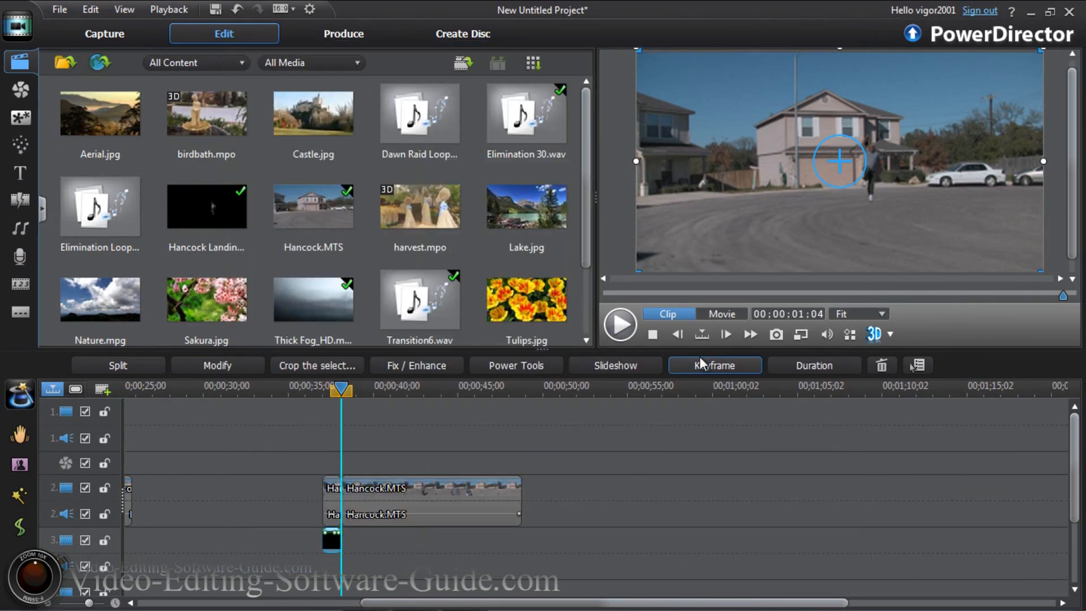
- Compare the lowered figure with the footage in movie mode by stepping one frame across the cut
{"action": "left_click", "coordinate": [728, 319]}
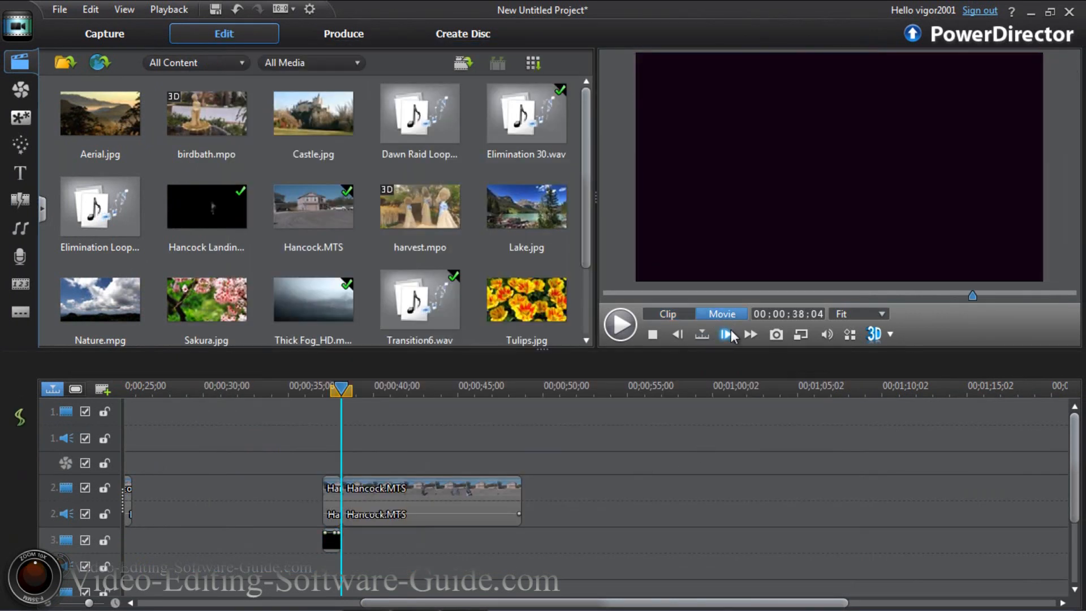
{"action": "left_click", "coordinate": [725, 335]}
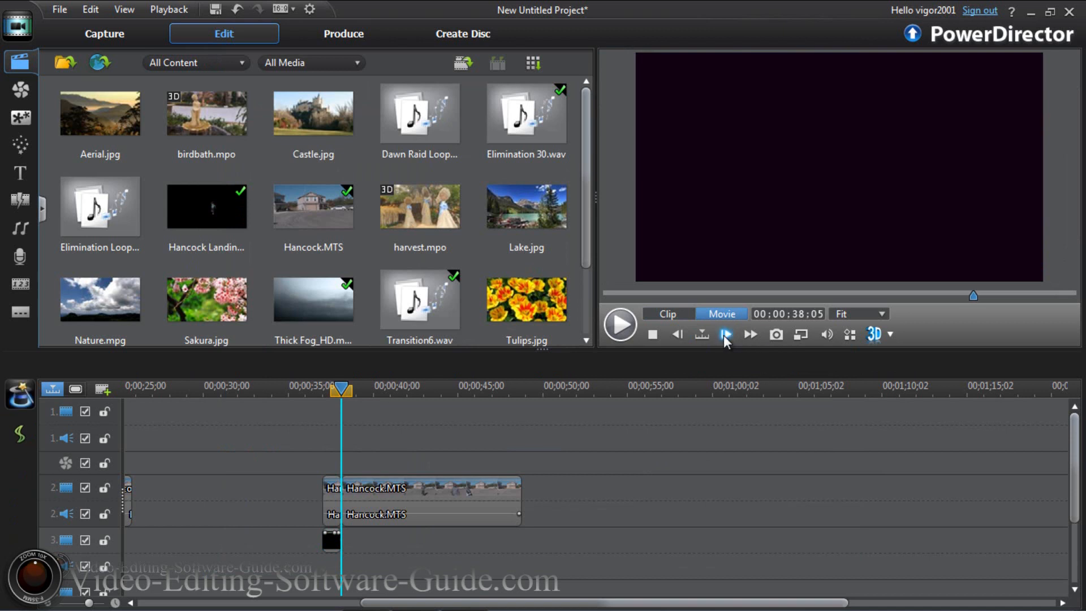
{"action": "left_click", "coordinate": [681, 332]}
{"action": "left_click", "coordinate": [726, 334]}
- Reopen the landing image's motion settings, nudge the whole path slightly further down, and save
{"action": "left_click", "coordinate": [331, 540]}
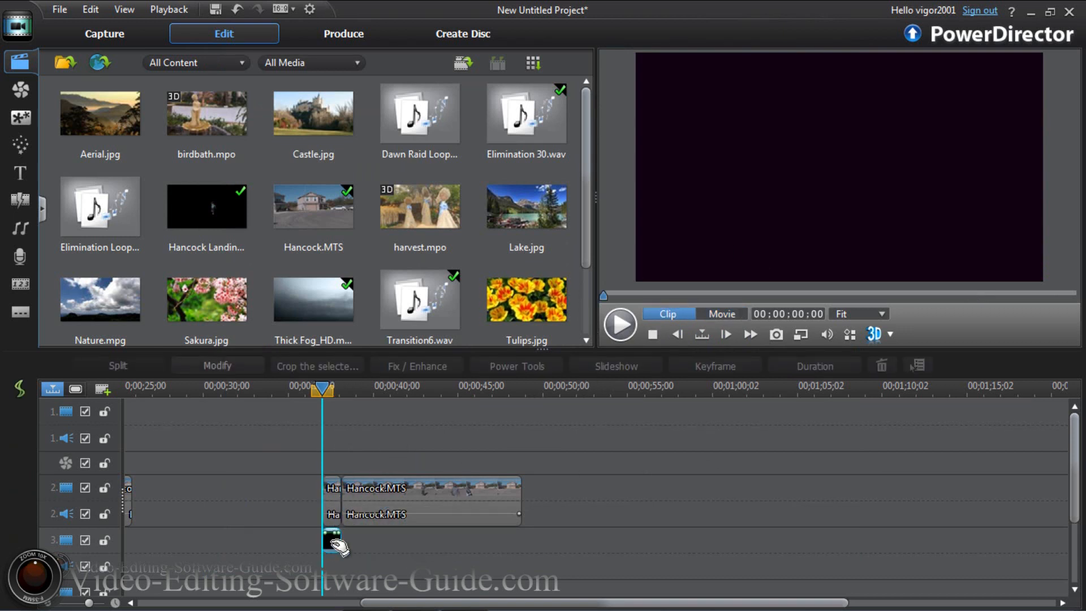
{"action": "double_click", "coordinate": [335, 542]}
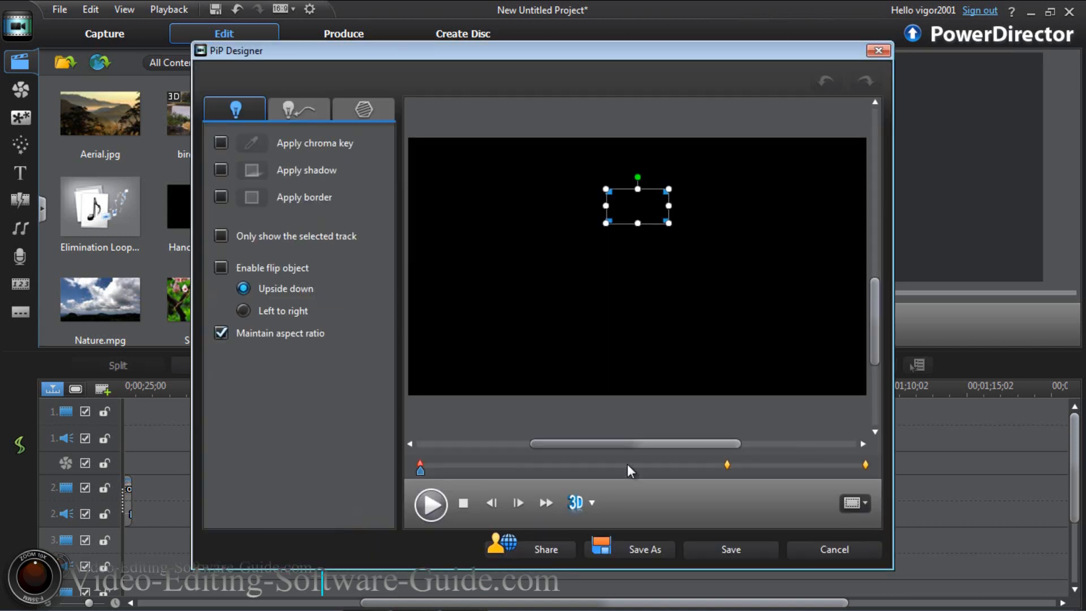
{"action": "left_click", "coordinate": [305, 110]}
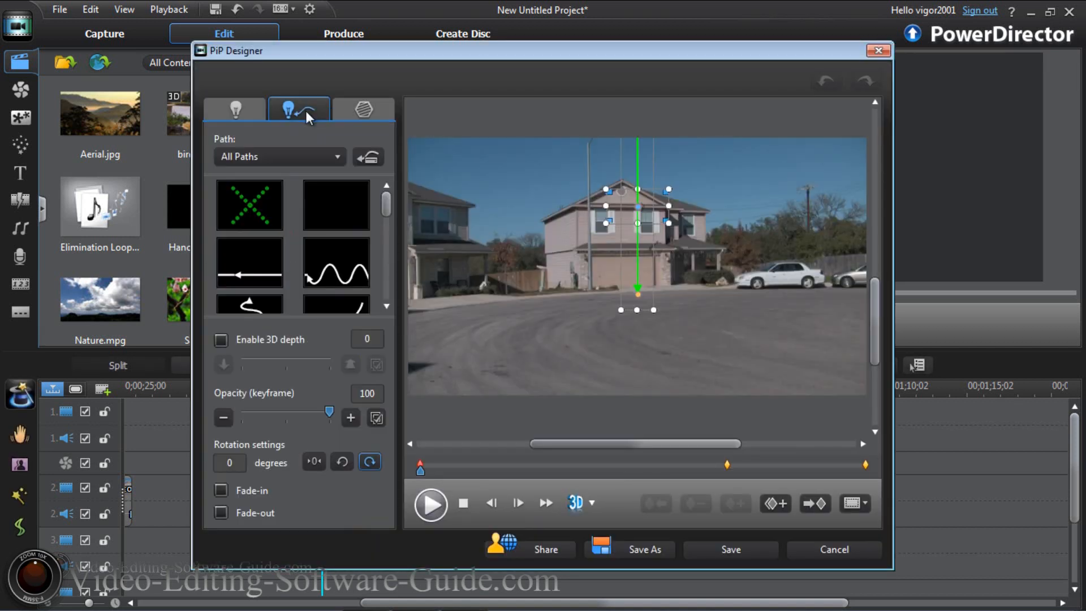
{"action": "left_click", "coordinate": [645, 274]}
{"action": "left_click_drag", "start_coordinate": [646, 275], "coordinate": [646, 278]}
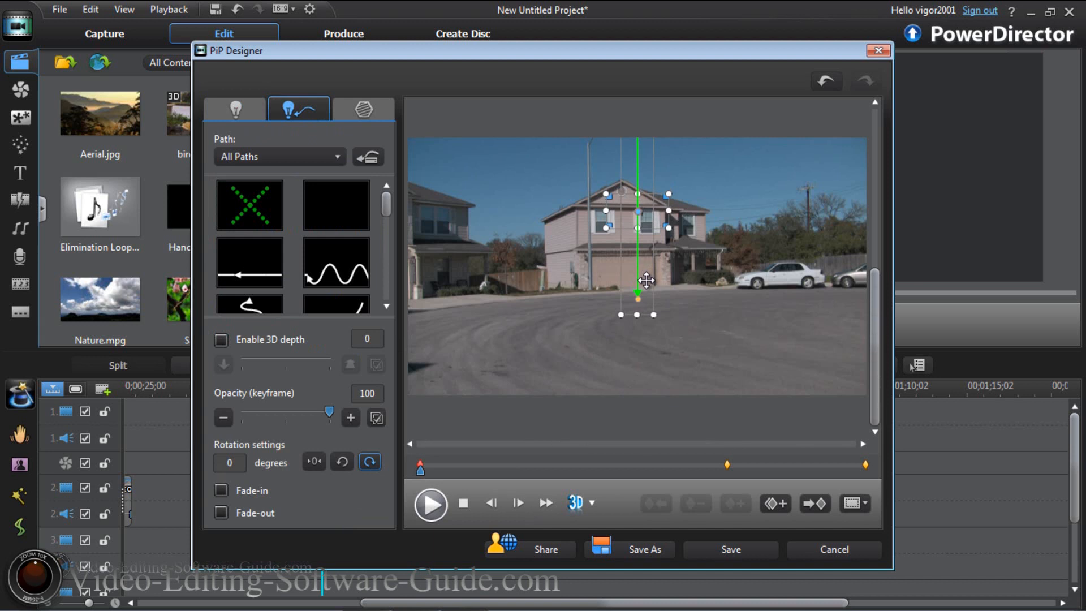
{"action": "left_click", "coordinate": [731, 548]}
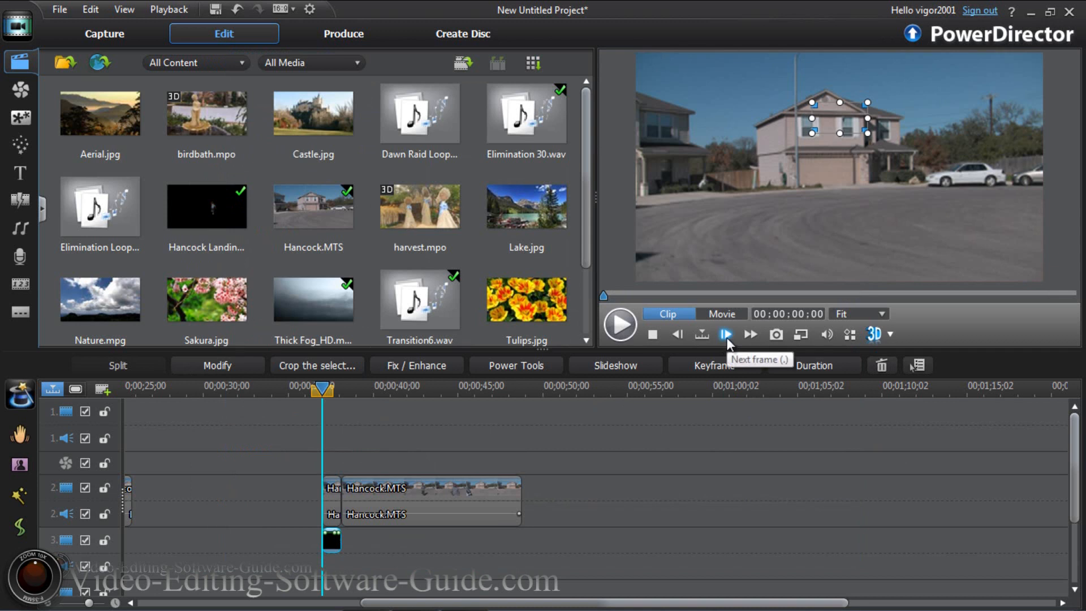
- Recheck the figure's alignment at the cut by stepping through the movie frame by frame from 00;00;37;29 to 00;00;38;04
{"action": "left_click", "coordinate": [326, 389]}
{"action": "left_click_drag", "start_coordinate": [341, 392], "coordinate": [339, 388]}
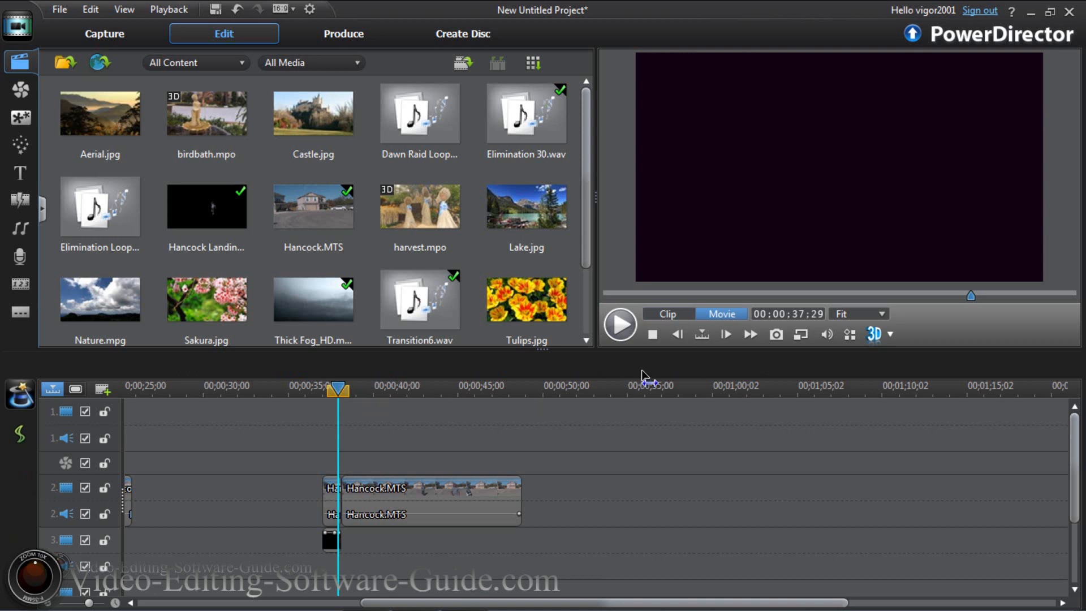
{"action": "left_click", "coordinate": [725, 334]}
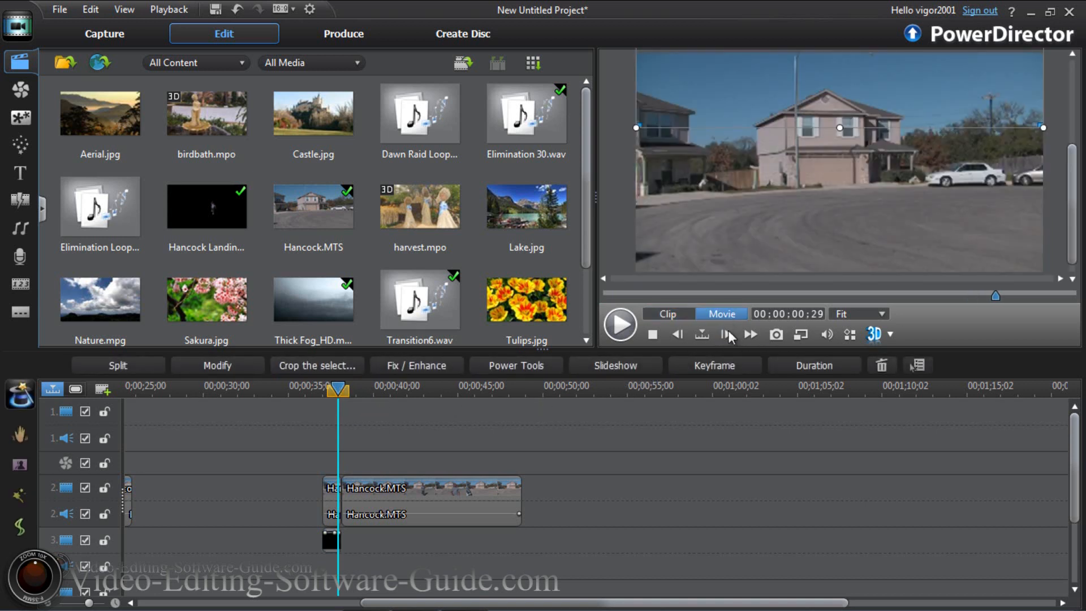
{"action": "left_click", "coordinate": [726, 333]}
{"action": "left_click", "coordinate": [726, 334]}
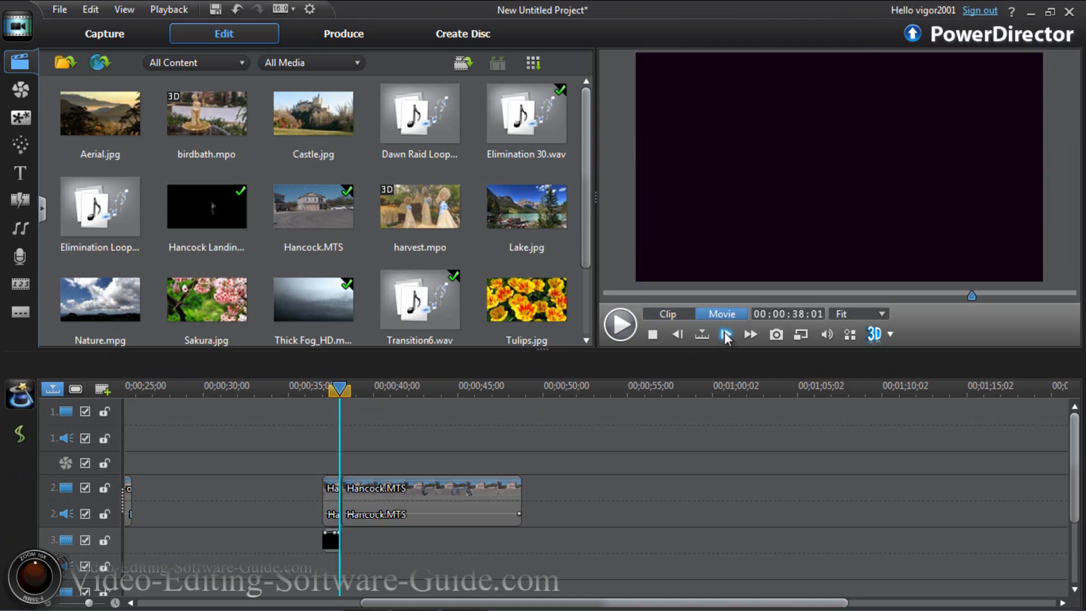
{"action": "left_click", "coordinate": [726, 334]}
{"action": "left_click", "coordinate": [726, 334]}
{"action": "left_click", "coordinate": [726, 334]}
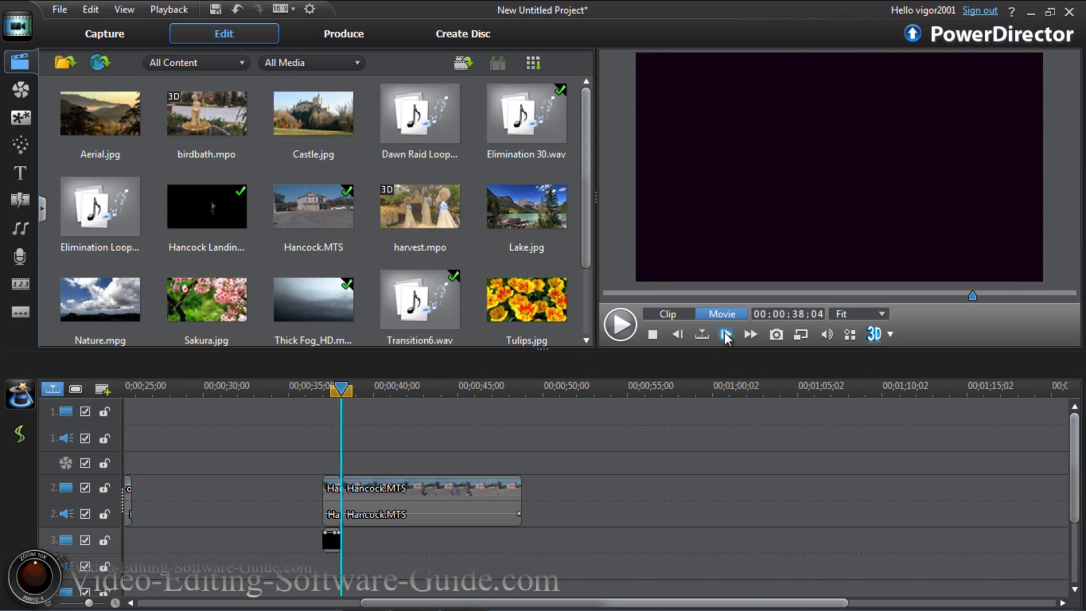
- Step the movie forward frame by frame from 00;00;38;04 to 00;00;38;08 to check the footage just past the cut
{"action": "left_click", "coordinate": [726, 334]}
{"action": "left_click", "coordinate": [726, 334]}
{"action": "left_click", "coordinate": [726, 334]}
{"action": "left_click", "coordinate": [726, 334]}
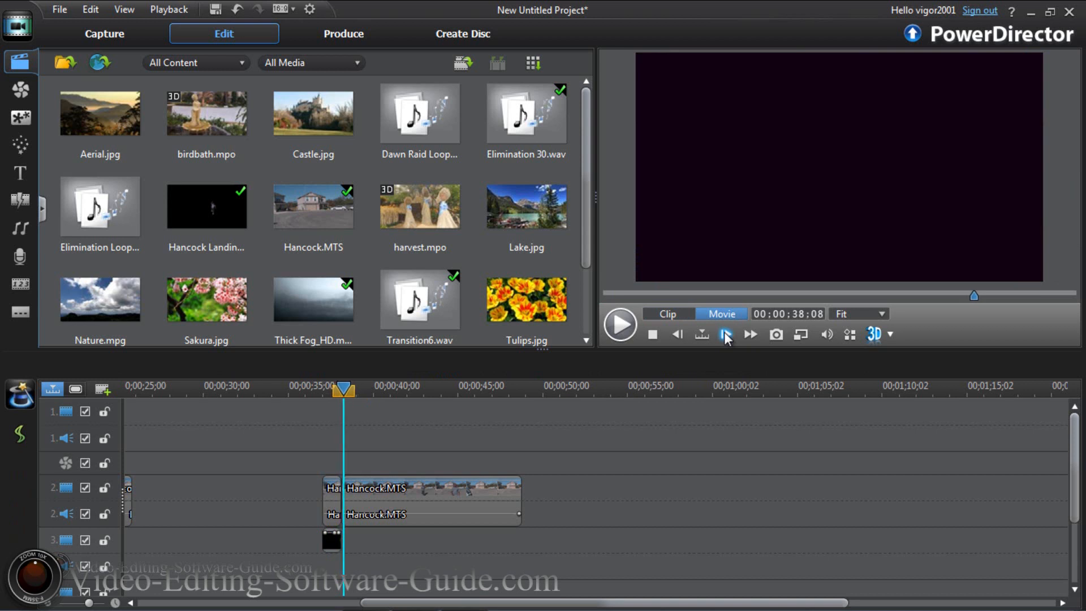
- Play the landing sequence in movie mode twice, starting each time just before the landing image and stopping shortly after the cut
{"action": "left_click_drag", "start_coordinate": [343, 389], "coordinate": [317, 394]}
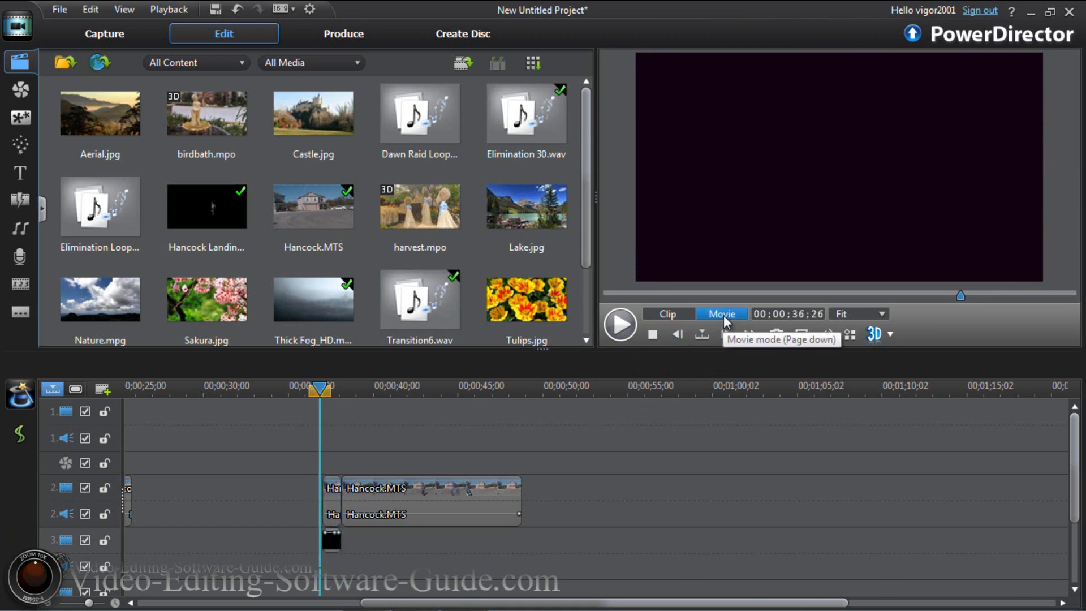
{"action": "left_click", "coordinate": [622, 331]}
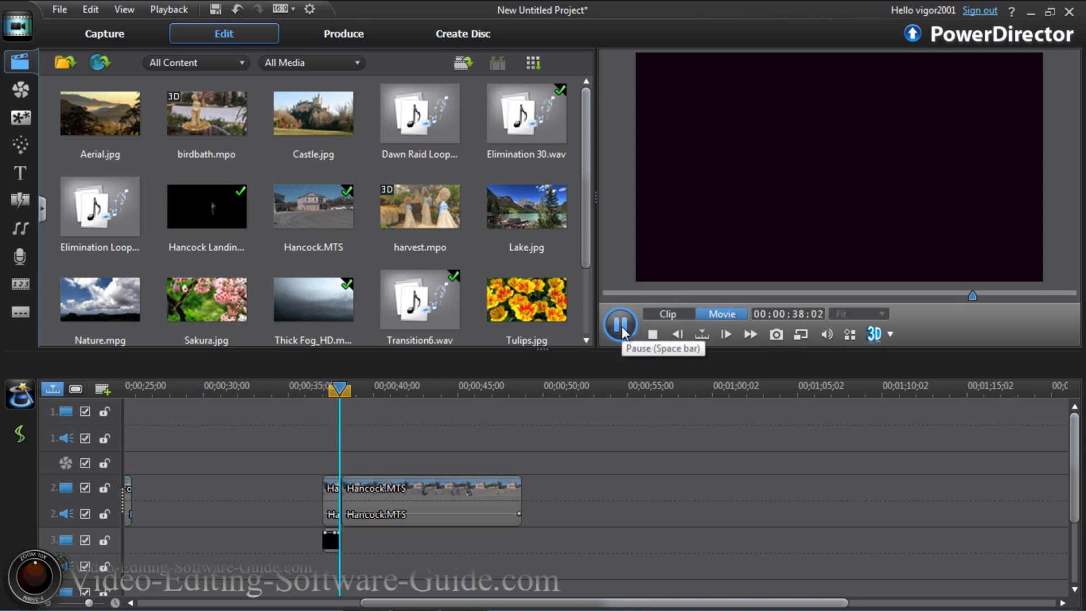
{"action": "left_click", "coordinate": [622, 330]}
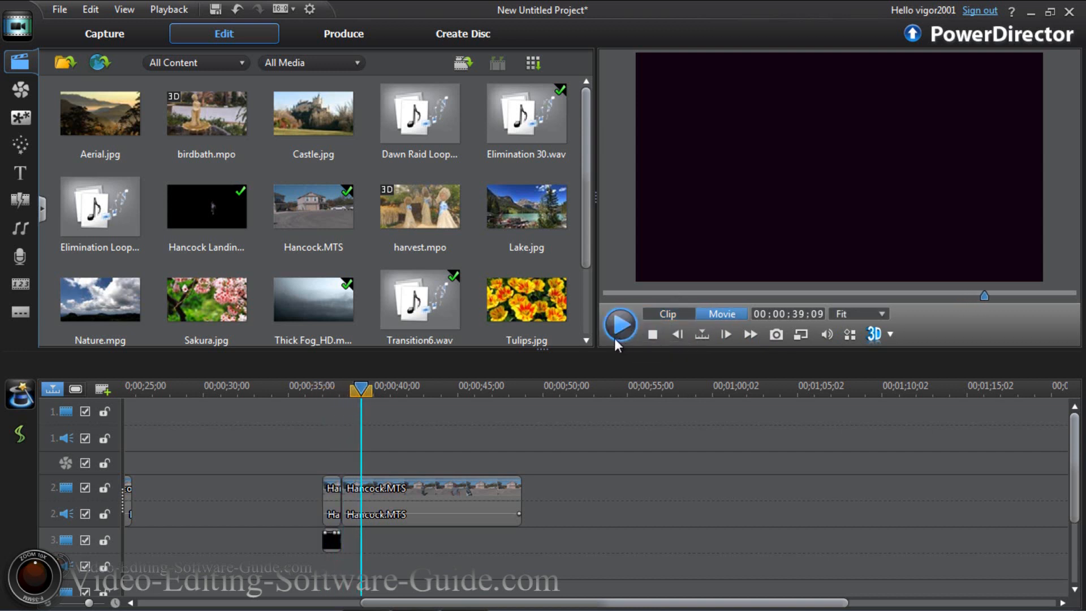
{"action": "left_click_drag", "start_coordinate": [361, 389], "coordinate": [317, 397]}
{"action": "left_click", "coordinate": [626, 327]}
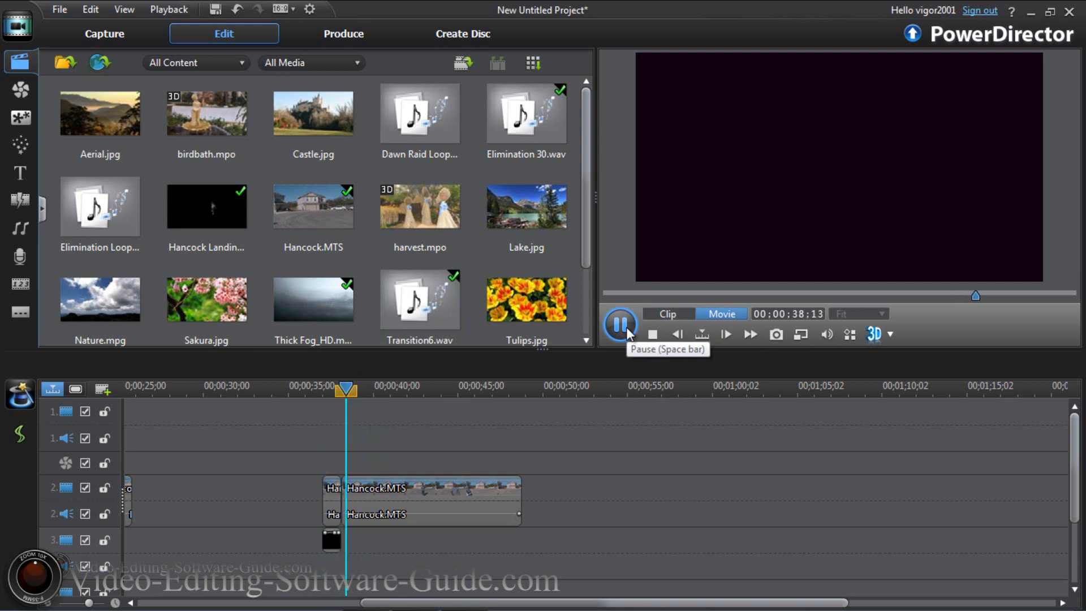
{"action": "left_click", "coordinate": [626, 326]}
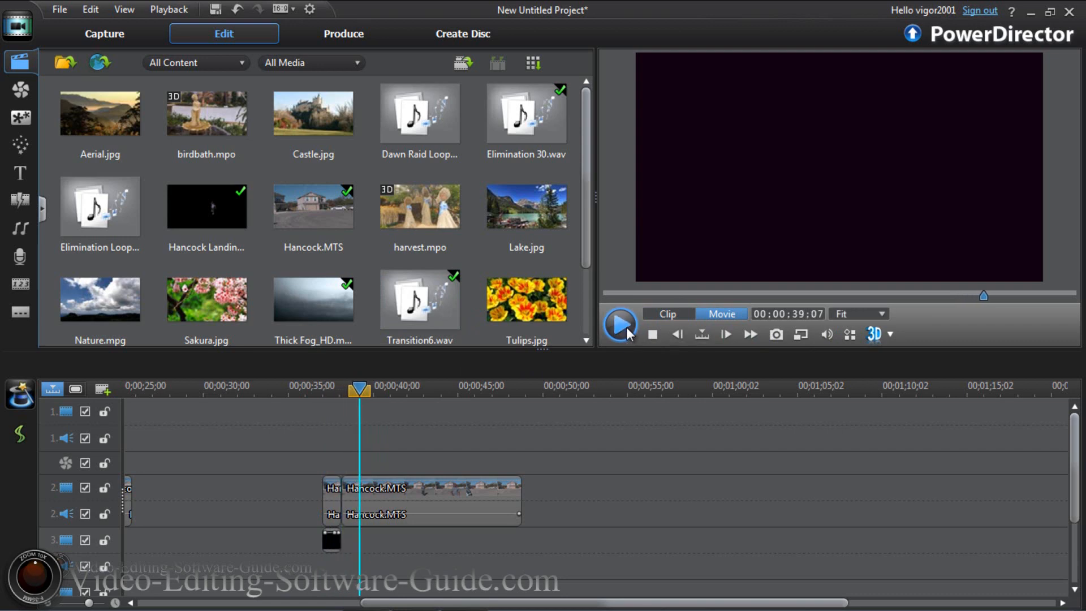
- Apply the Blur style effect to the landing image clip on track 3
{"action": "left_click", "coordinate": [328, 544]}
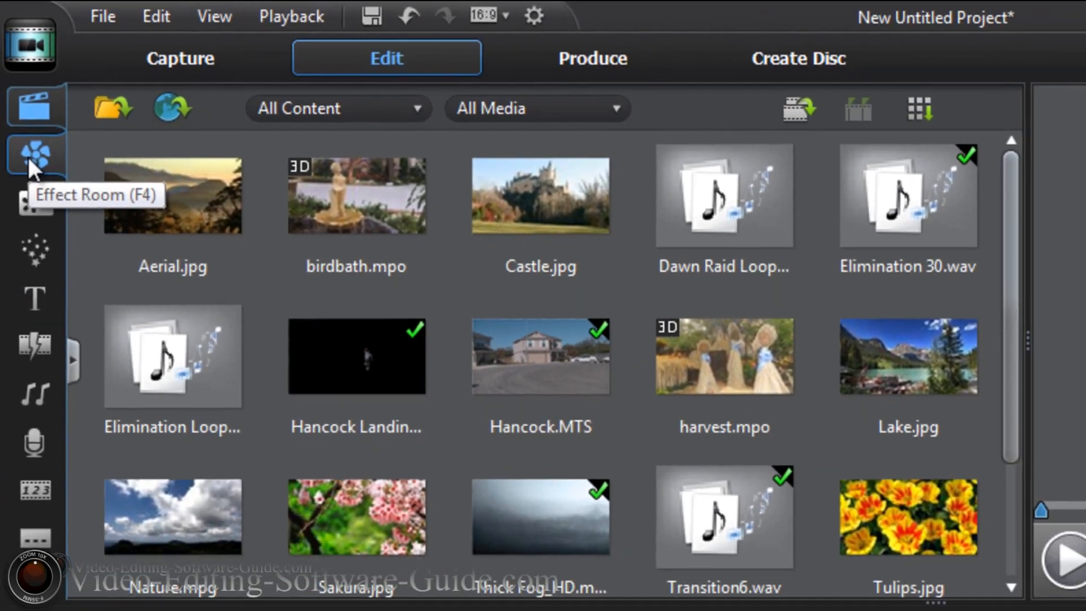
{"action": "left_click", "coordinate": [33, 157]}
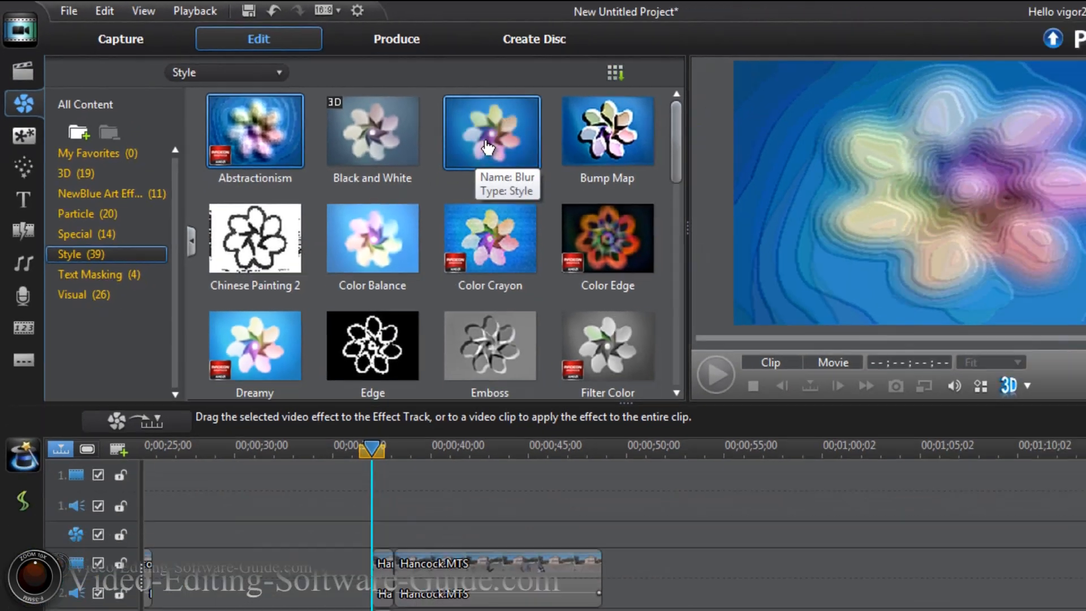
{"action": "left_click_drag", "start_coordinate": [487, 148], "coordinate": [384, 610]}
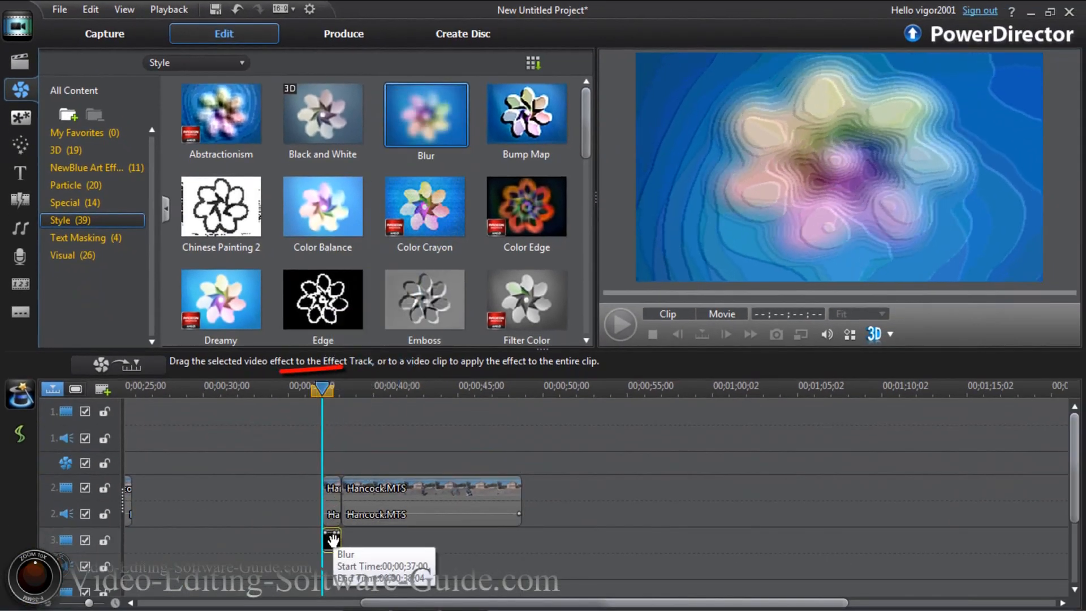
- Set the Blur effect's degree on the landing image to 1, accept the keyframe reset, and close the effect settings
{"action": "left_click_drag", "start_coordinate": [333, 540], "coordinate": [332, 540]}
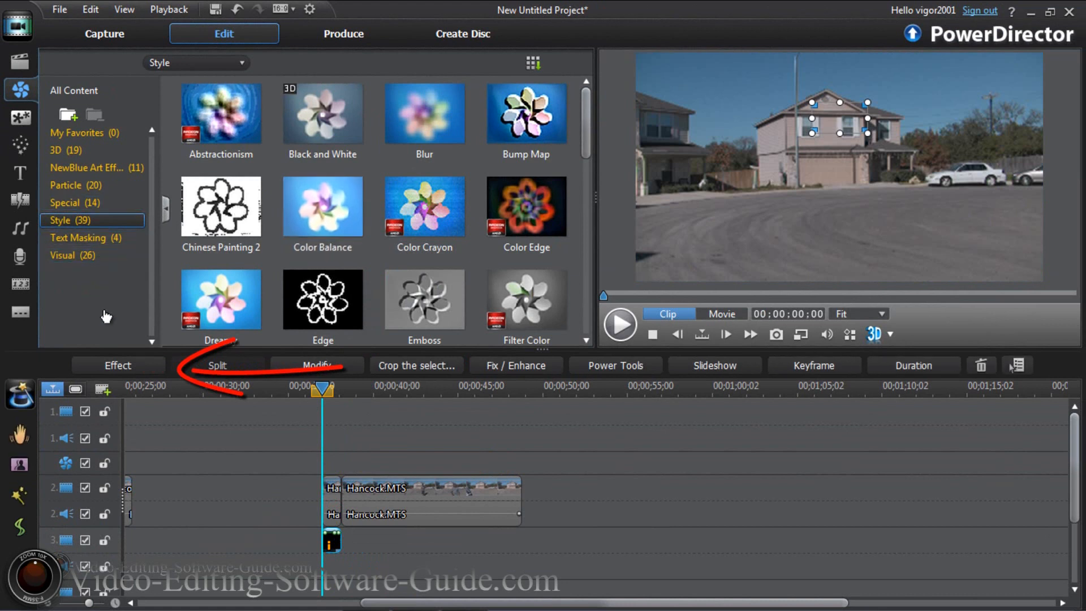
{"action": "left_click", "coordinate": [116, 366]}
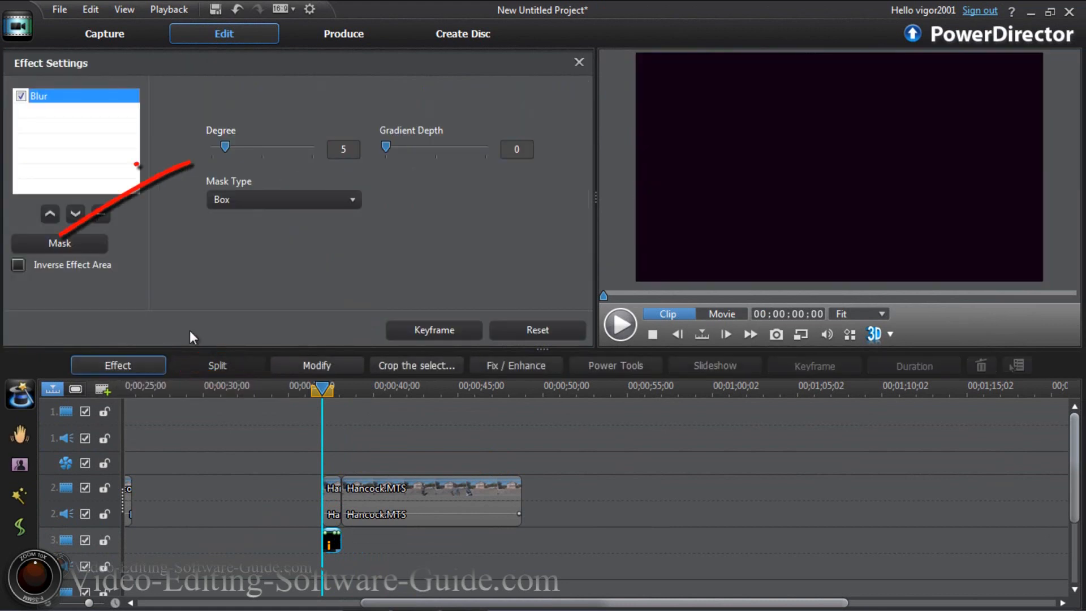
{"action": "left_click", "coordinate": [338, 156]}
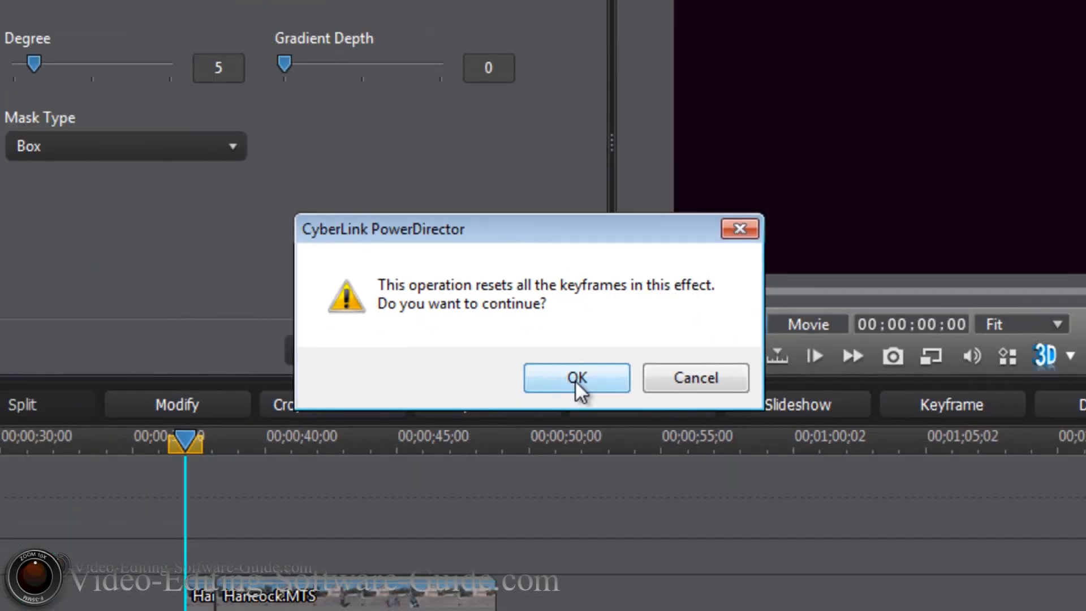
{"action": "left_click", "coordinate": [579, 430]}
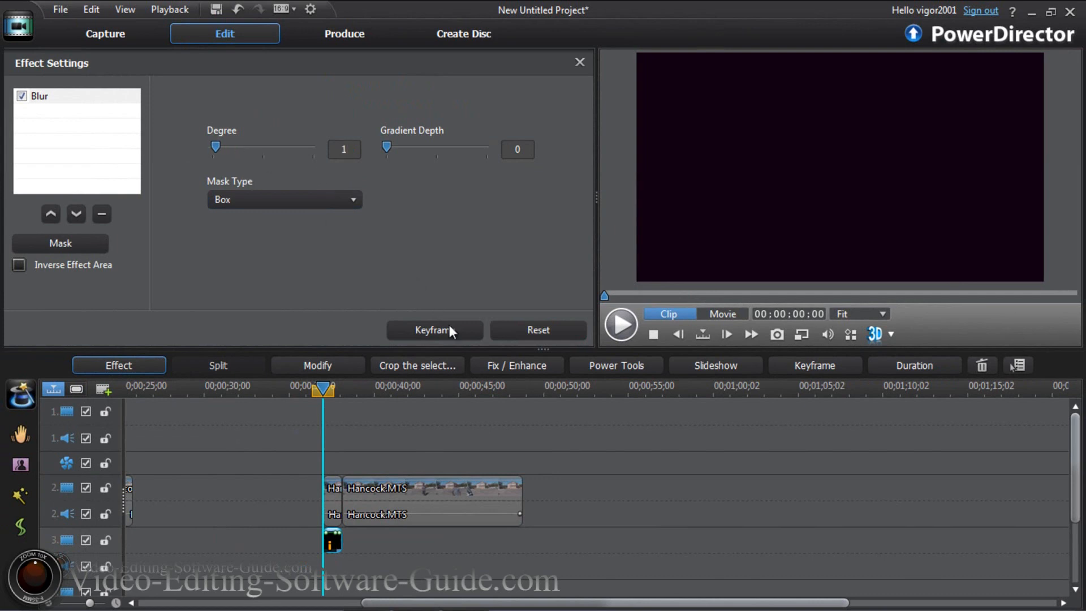
{"action": "left_click", "coordinate": [581, 62]}
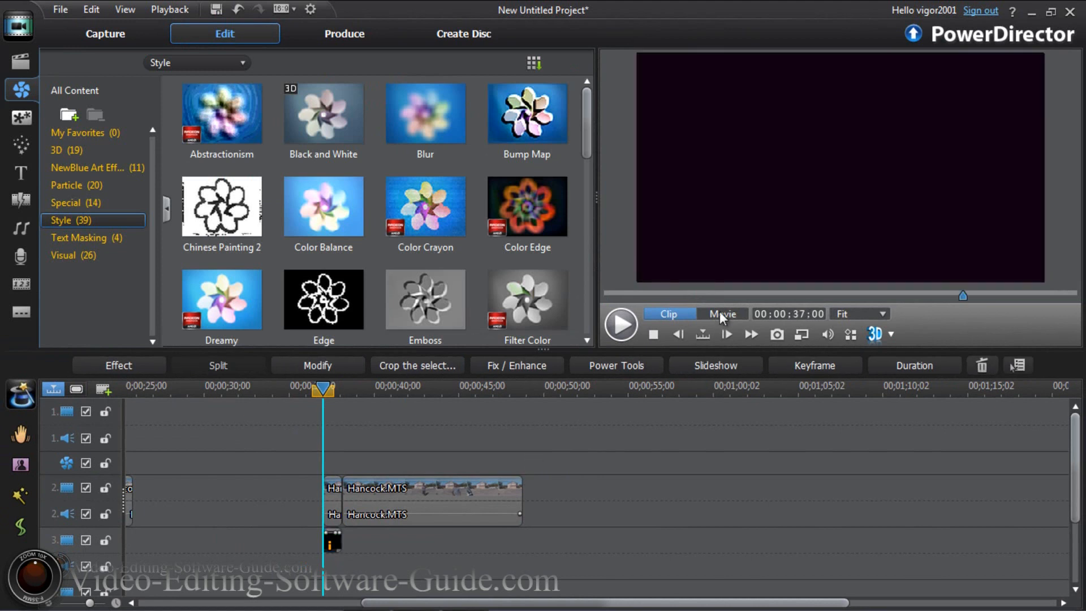
- Review the blurred landing in movie mode by replaying it several times from just before the landing image to shortly after the cut
{"action": "left_click", "coordinate": [719, 312]}
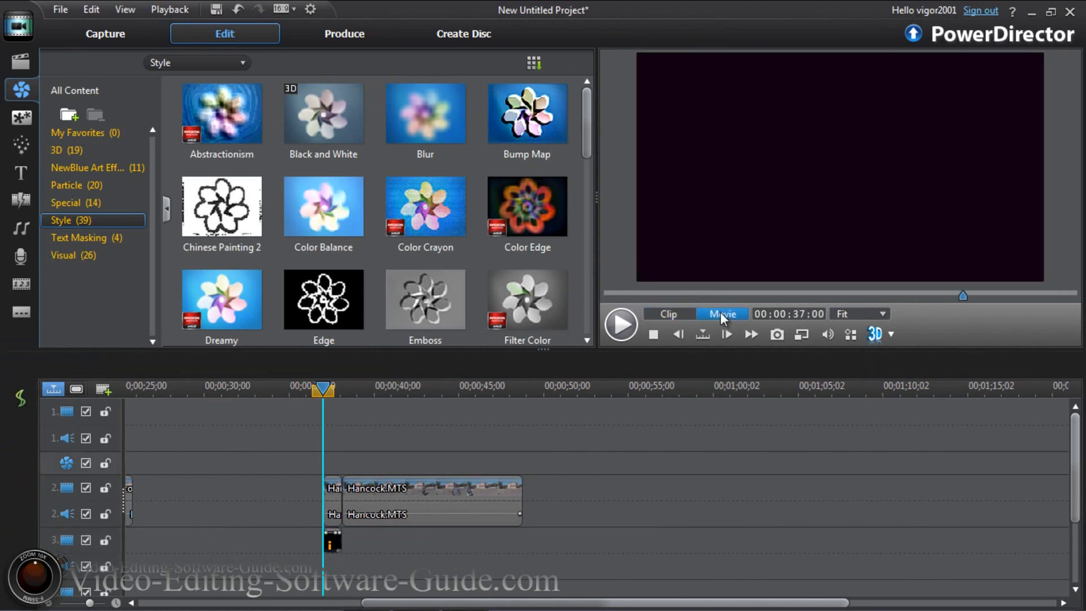
{"action": "left_click", "coordinate": [623, 327]}
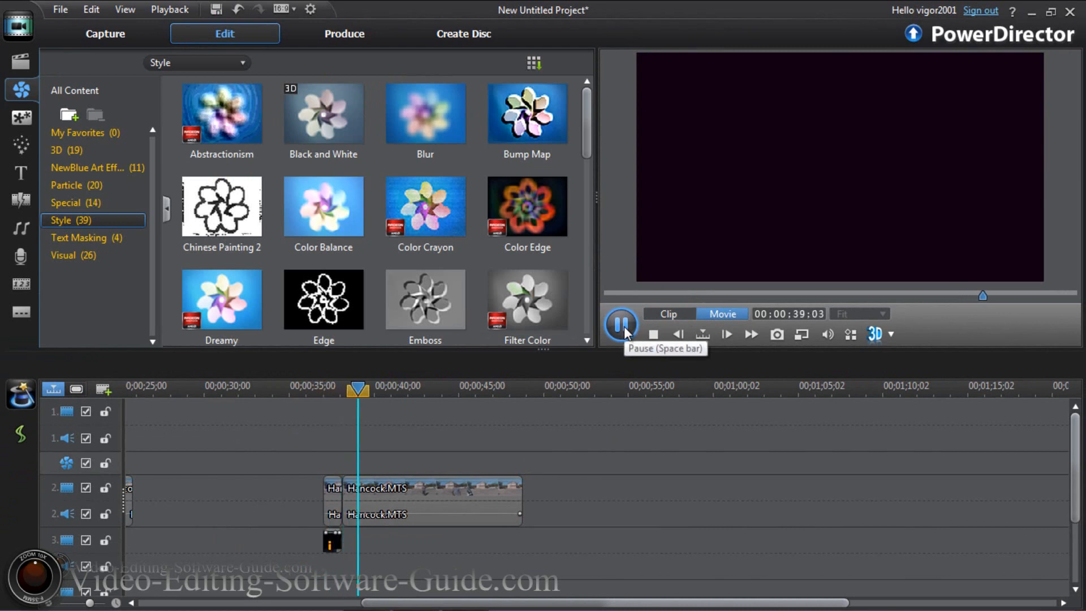
{"action": "left_click", "coordinate": [623, 326]}
{"action": "left_click_drag", "start_coordinate": [362, 387], "coordinate": [321, 394]}
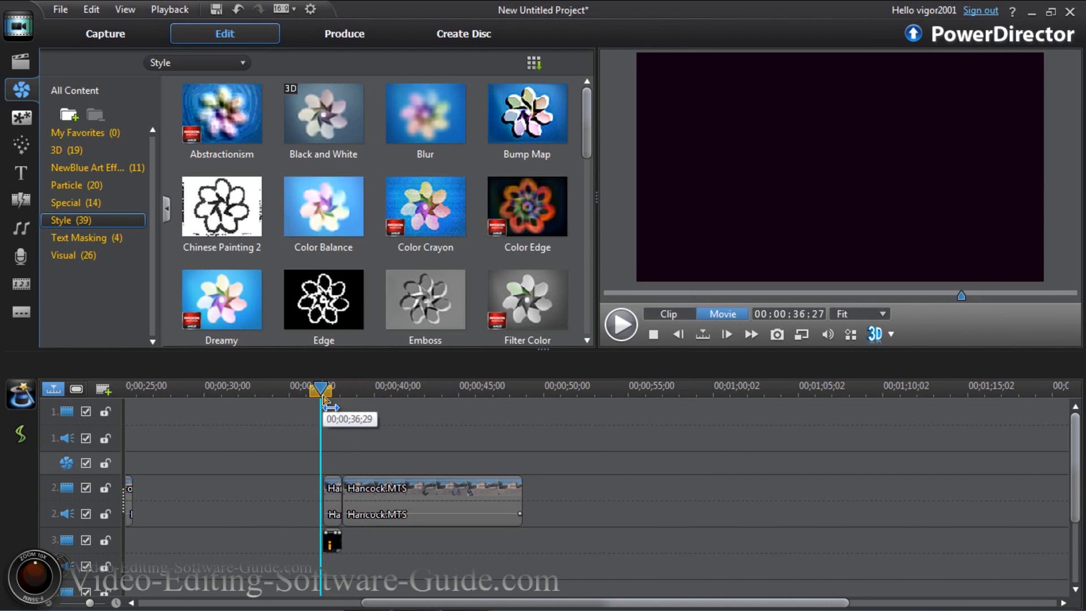
{"action": "left_click", "coordinate": [621, 327]}
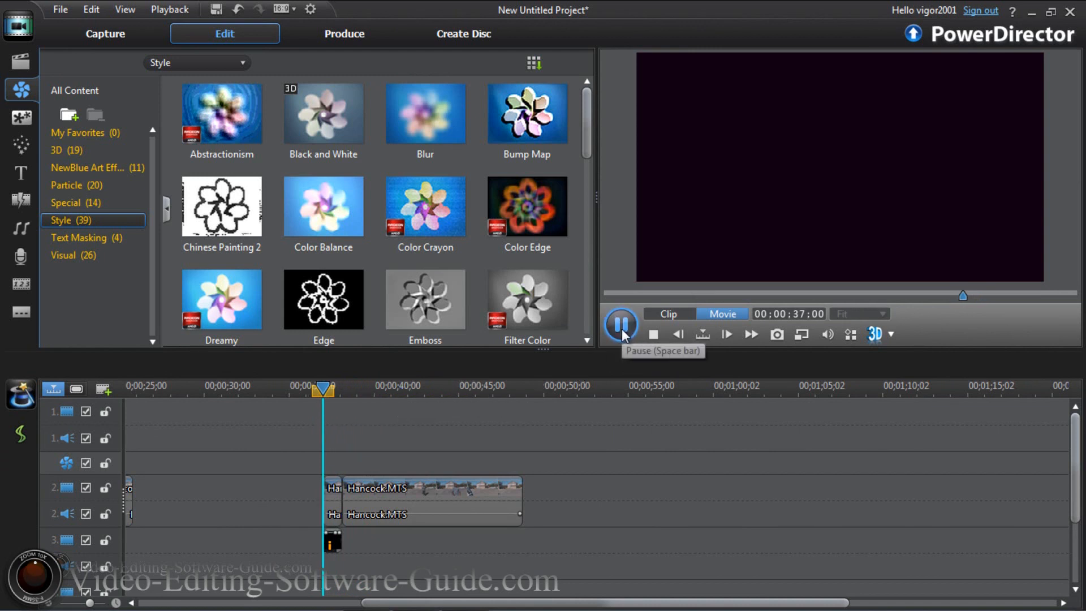
{"action": "left_click", "coordinate": [622, 328]}
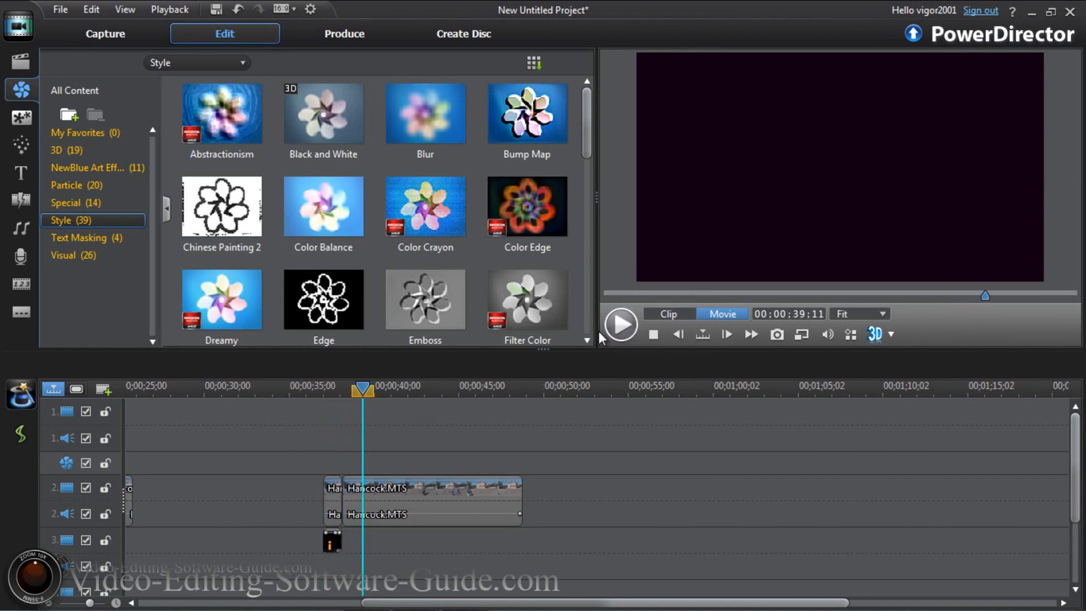
{"action": "left_click_drag", "start_coordinate": [361, 391], "coordinate": [320, 391]}
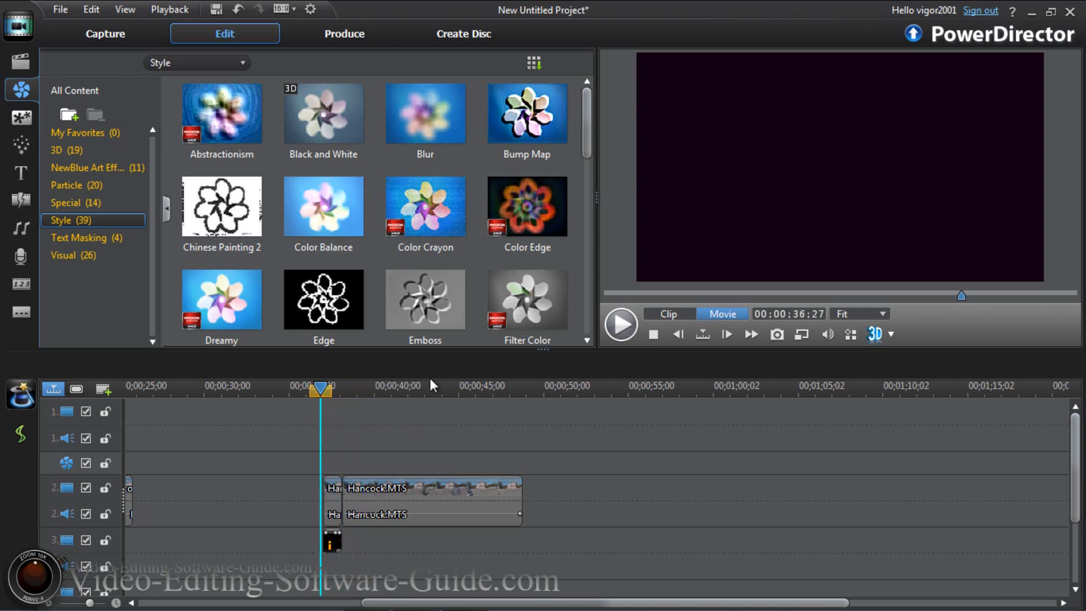
{"action": "left_click", "coordinate": [630, 324]}
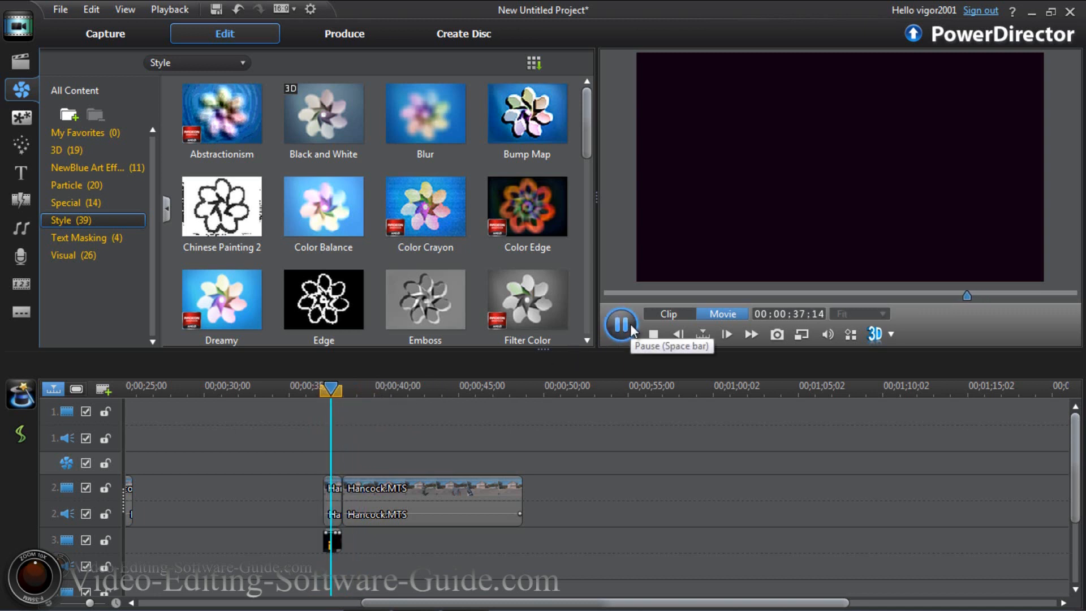
{"action": "left_click", "coordinate": [630, 323]}
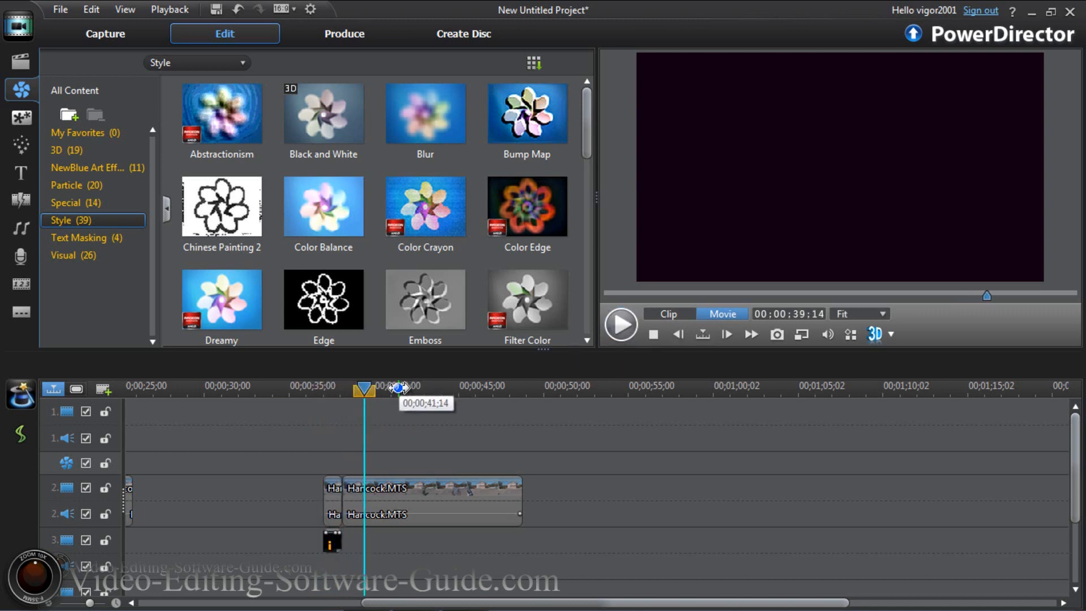
{"action": "left_click_drag", "start_coordinate": [364, 392], "coordinate": [319, 390]}
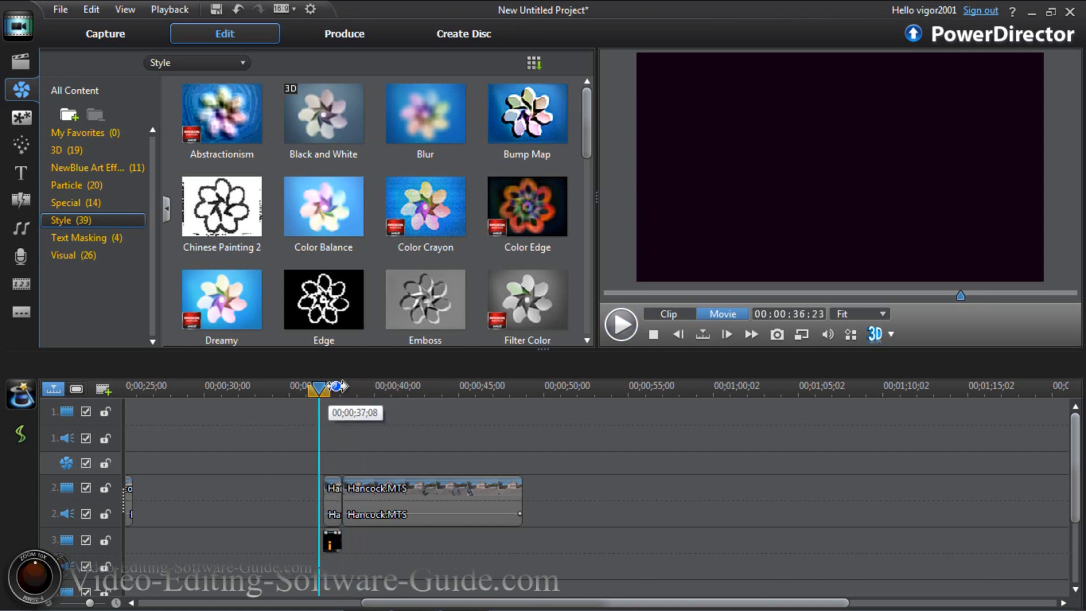
{"action": "left_click", "coordinate": [620, 327]}
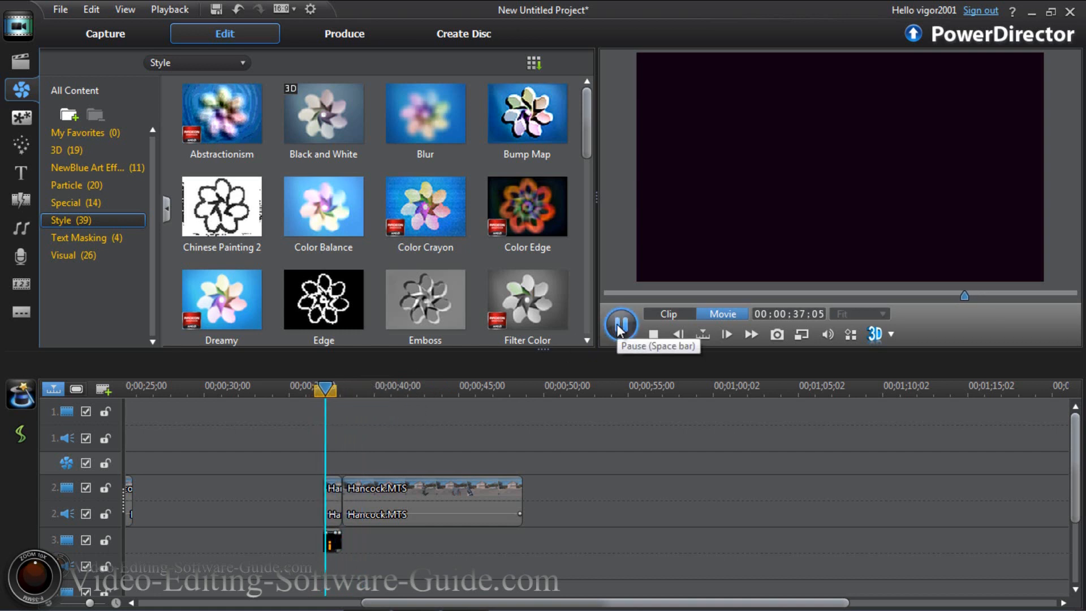
{"action": "left_click", "coordinate": [621, 327]}
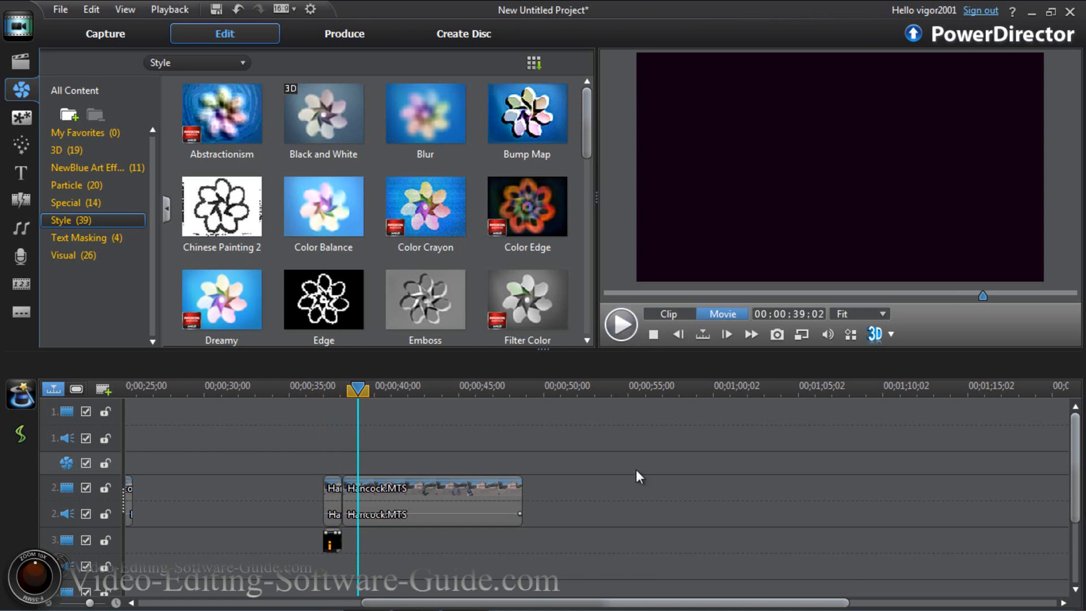